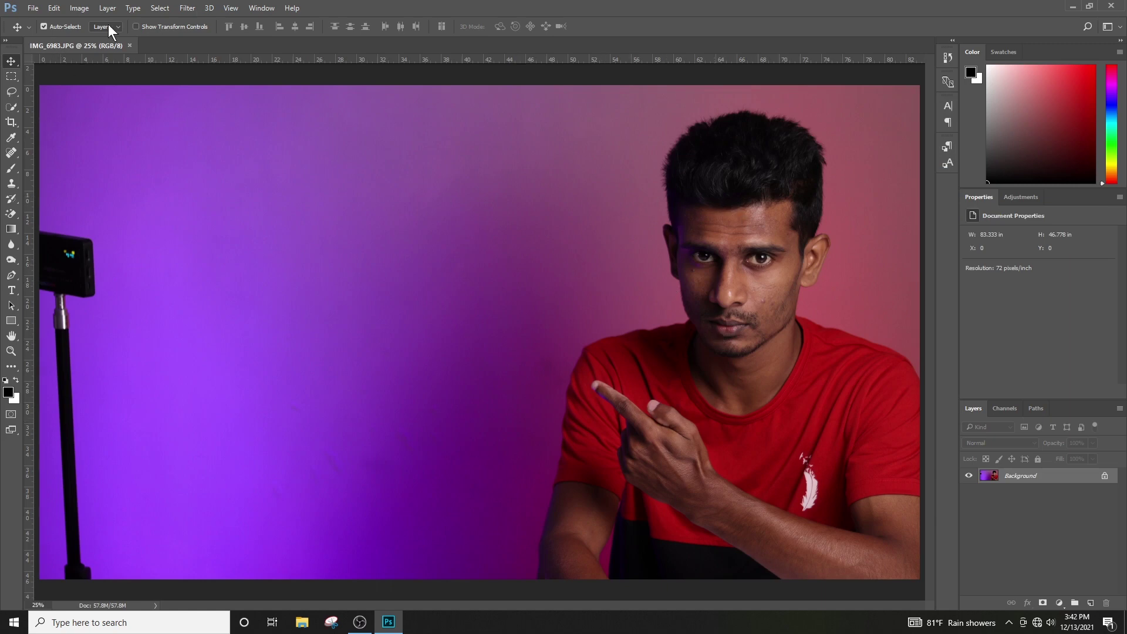
Open the Camera Raw Filter and set Temperature to -8, Exposure to +0.30, Highlights to +6 and Blacks to -8.
left_click(187, 8)
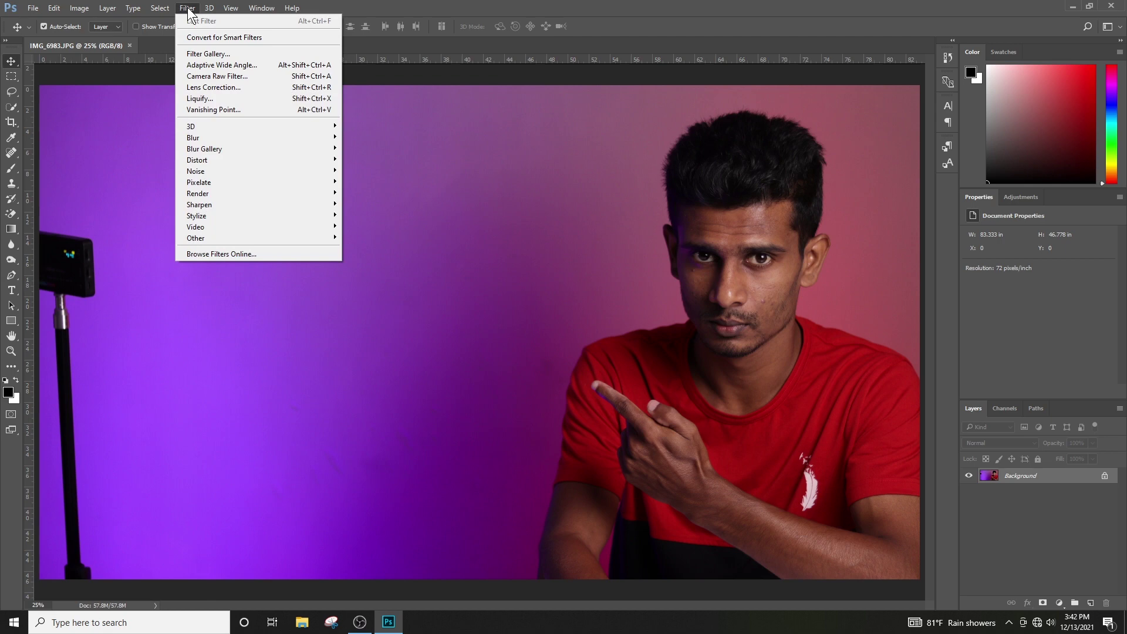
left_click(254, 77)
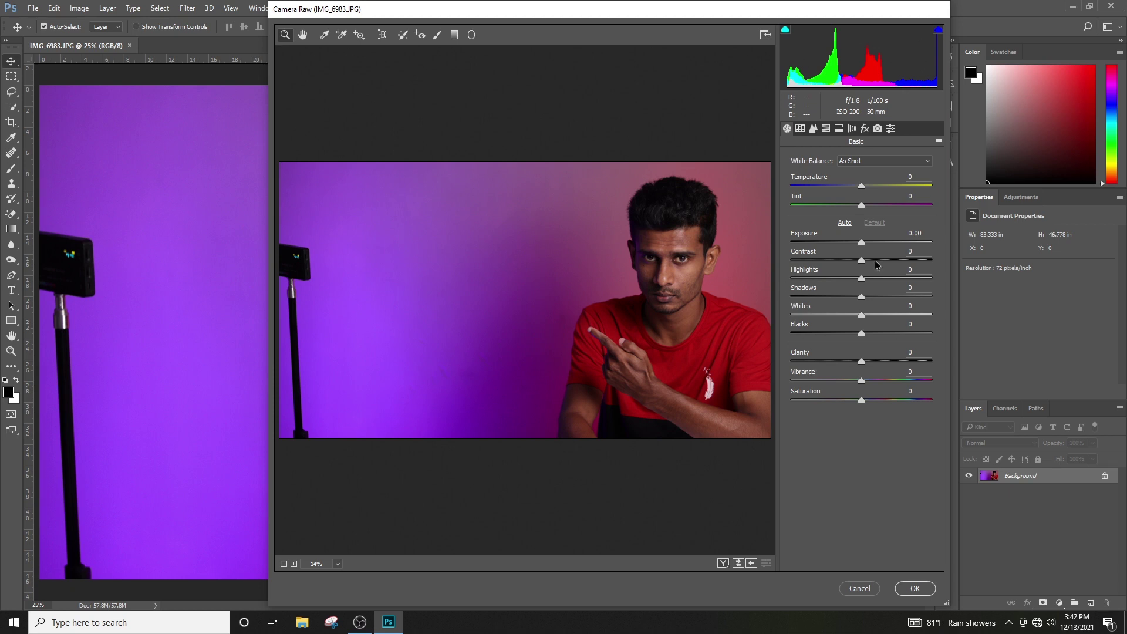
left_click_drag(861, 186, 856, 187)
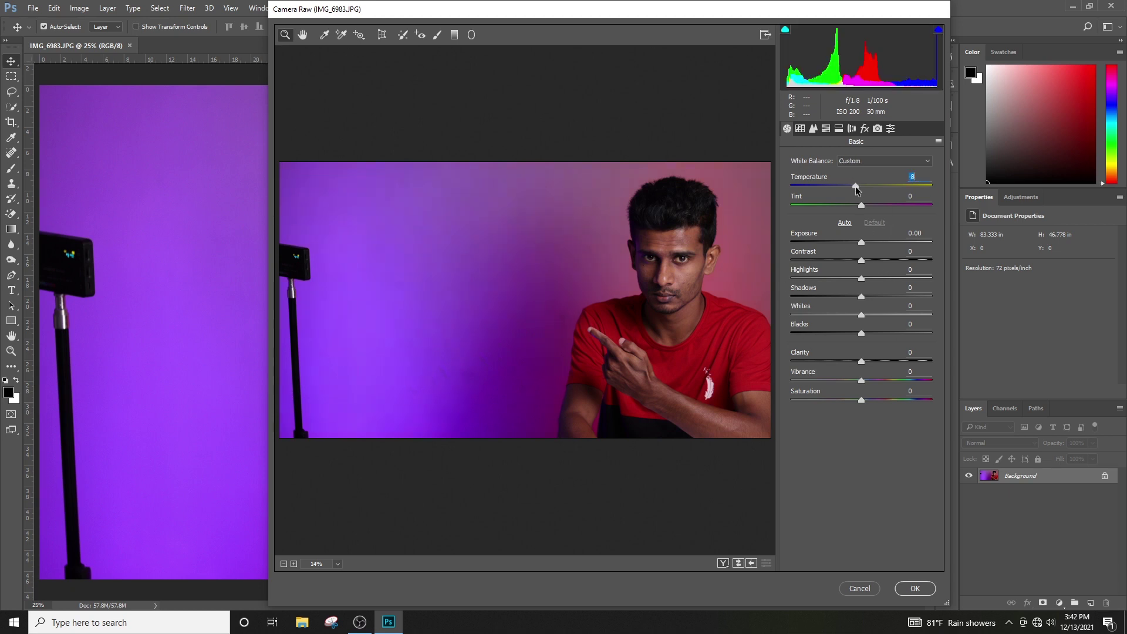
left_click_drag(861, 242, 865, 243)
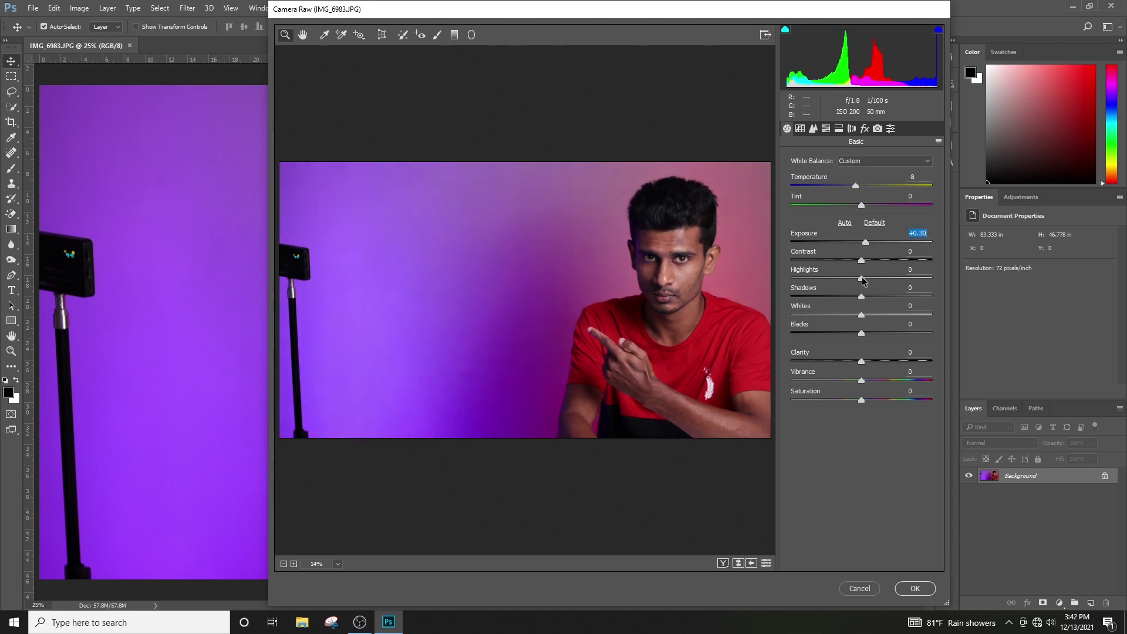
mouse_move(864, 282)
left_mouse_down()
mouse_move(888, 283)
mouse_move(867, 276)
left_mouse_up()
left_click_drag(861, 333, 855, 332)
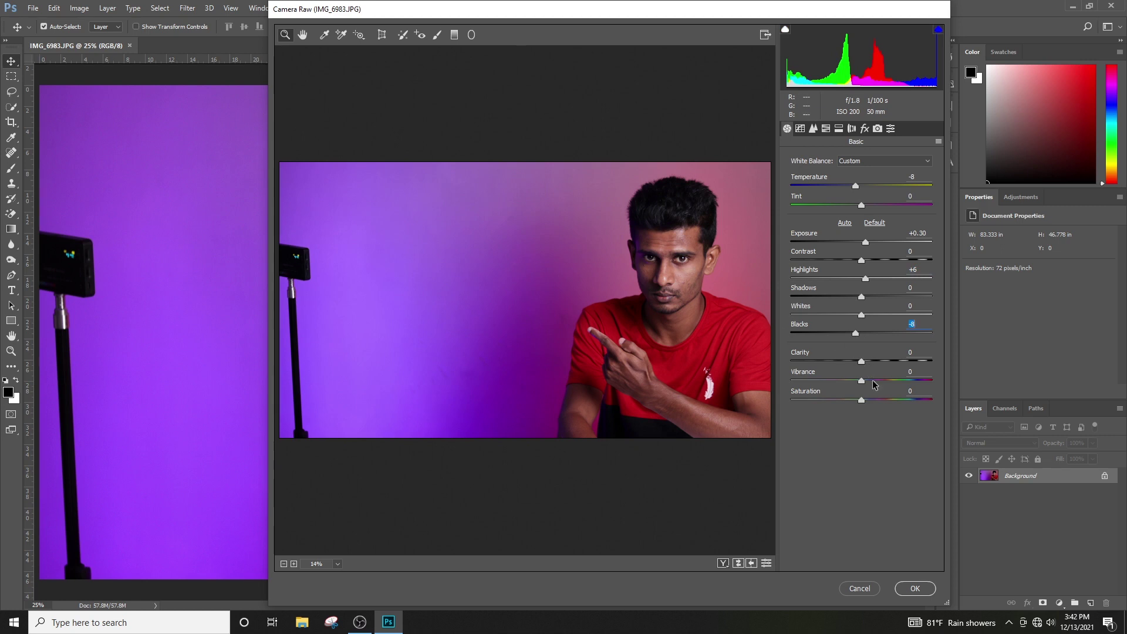
Set Clarity to -10 and Vibrance to -8, and apply the Camera Raw adjustments.
mouse_move(862, 361)
left_mouse_down()
mouse_move(818, 356)
mouse_move(854, 359)
left_mouse_up()
mouse_move(861, 382)
left_mouse_down()
mouse_move(840, 382)
mouse_move(885, 382)
mouse_move(840, 379)
mouse_move(857, 381)
left_mouse_up()
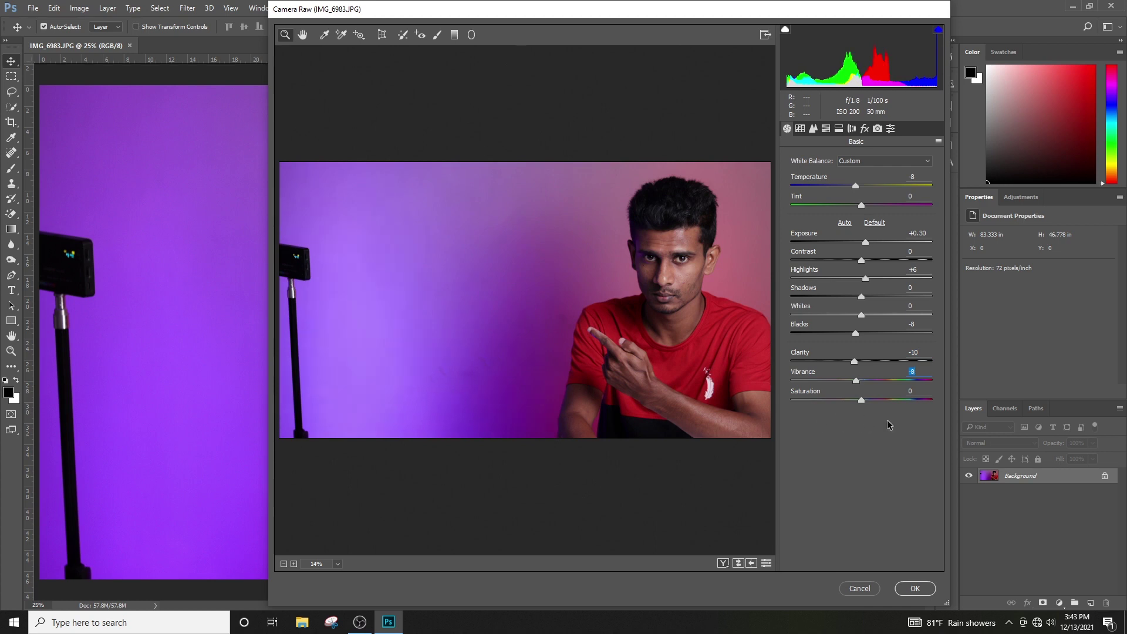
mouse_move(861, 403)
left_mouse_down()
mouse_move(892, 417)
mouse_move(872, 417)
left_mouse_up()
double_click(871, 399)
left_click(915, 589)
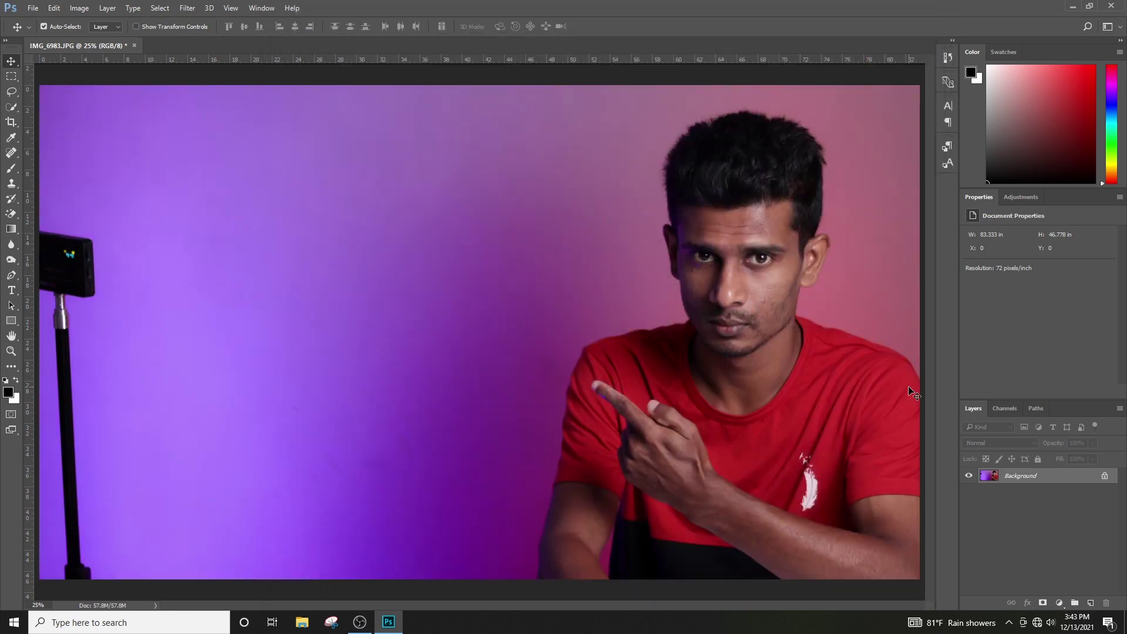
Unlock the background layer and duplicate it as a layer named "me".
left_click(1104, 477)
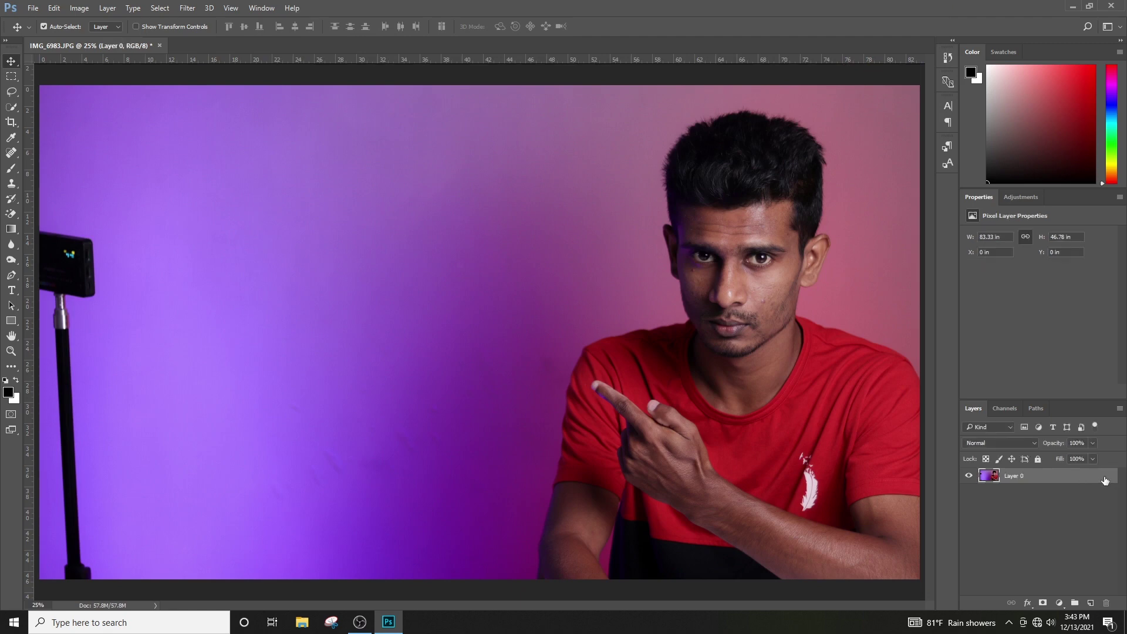
right_click(1023, 477)
left_click(928, 133)
type("m")
key("Return")
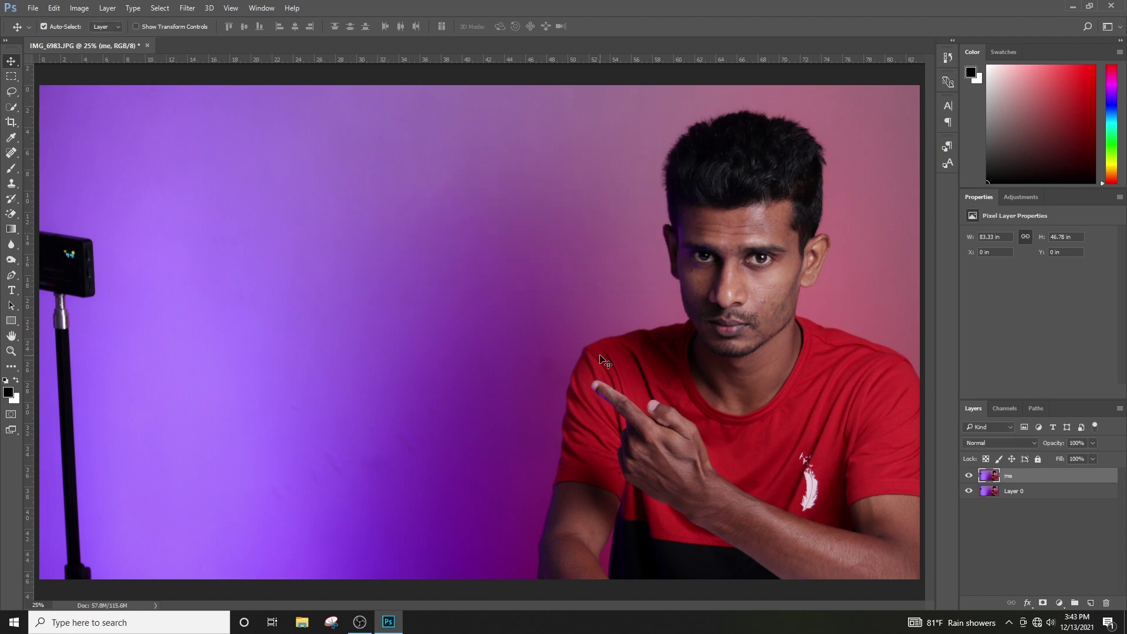
Select the man, including his hair, ear and shirt, with the Quick Selection tool.
left_click(11, 107)
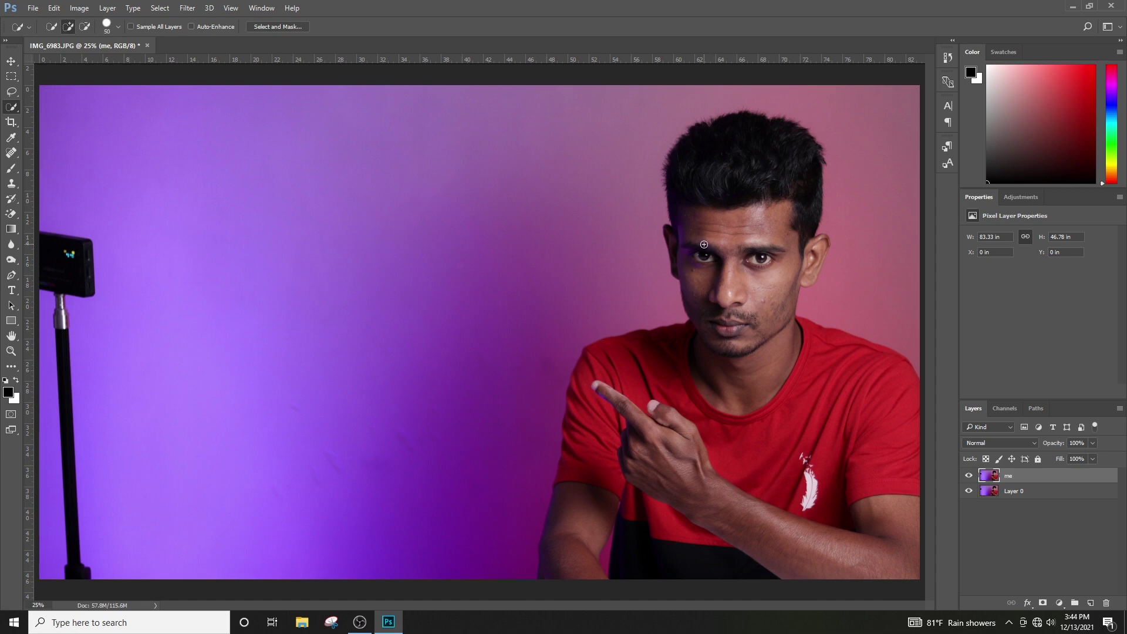
key("bracketright")
key("bracketright")
key("bracketright")
key("bracketright")
mouse_move(757, 254)
left_mouse_down()
mouse_move(744, 287)
mouse_move(699, 231)
mouse_move(724, 330)
mouse_move(706, 372)
mouse_move(649, 402)
mouse_move(616, 394)
mouse_move(578, 556)
mouse_move(691, 434)
mouse_move(827, 539)
mouse_move(785, 368)
left_mouse_up()
key("bracketleft")
key("bracketleft")
key("bracketleft")
key("bracketleft")
left_click_drag(816, 254, 810, 283)
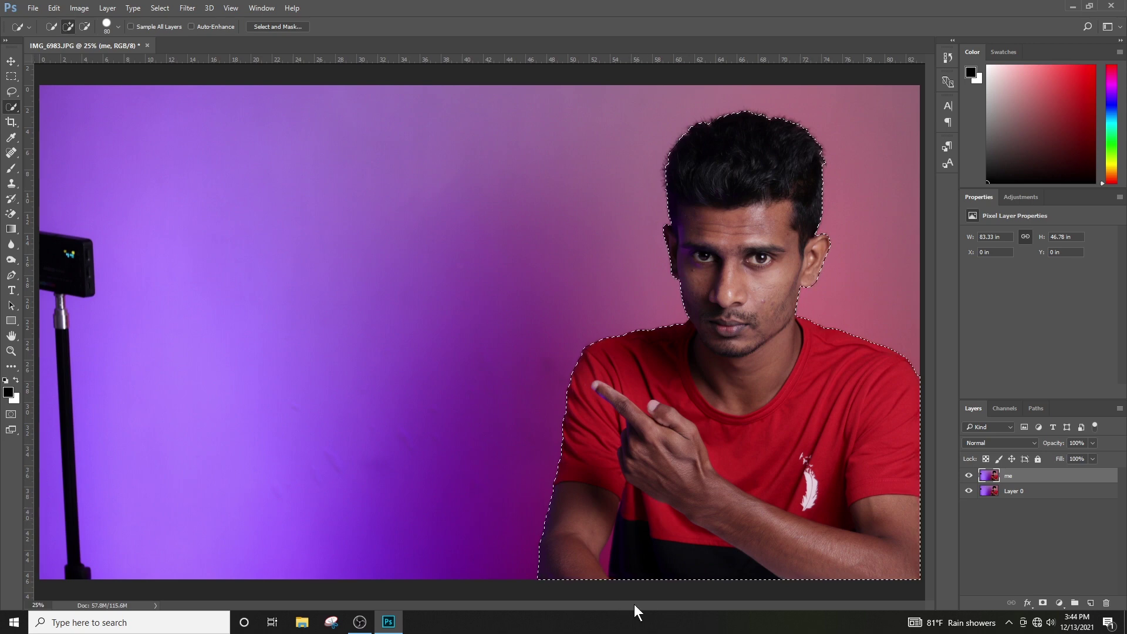
Subtract the background gap between the man's bent arm and torso from the selection.
left_click(11, 351)
left_click(608, 473)
left_click(607, 473)
left_click(608, 472)
key("w")
left_click_drag(607, 490, 599, 505)
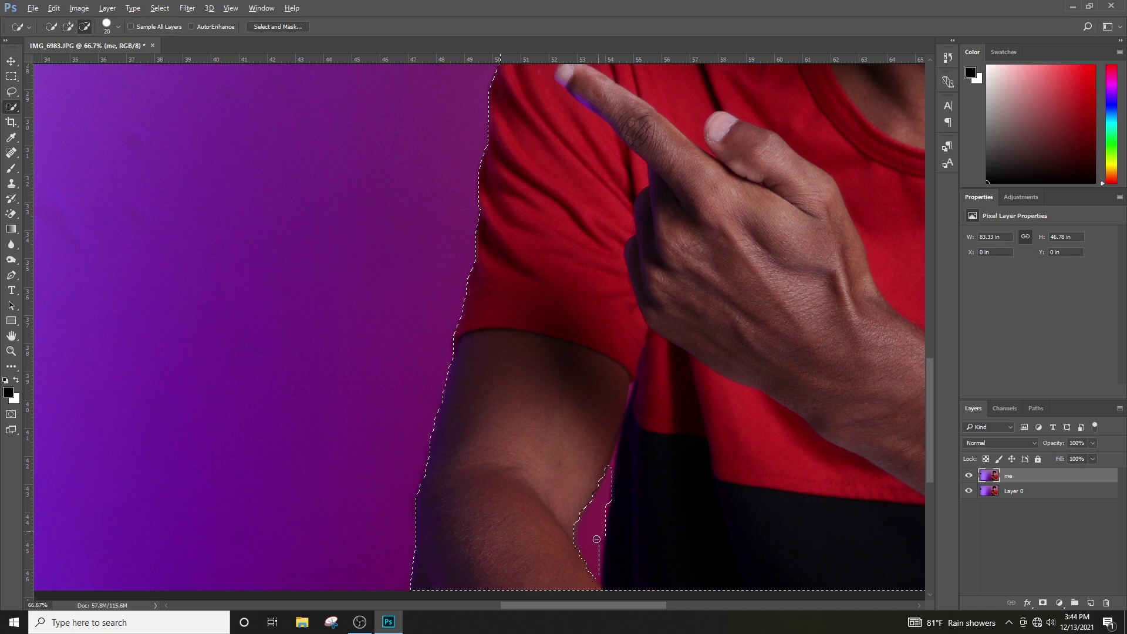
left_click_drag(598, 554, 594, 565)
left_click(611, 475)
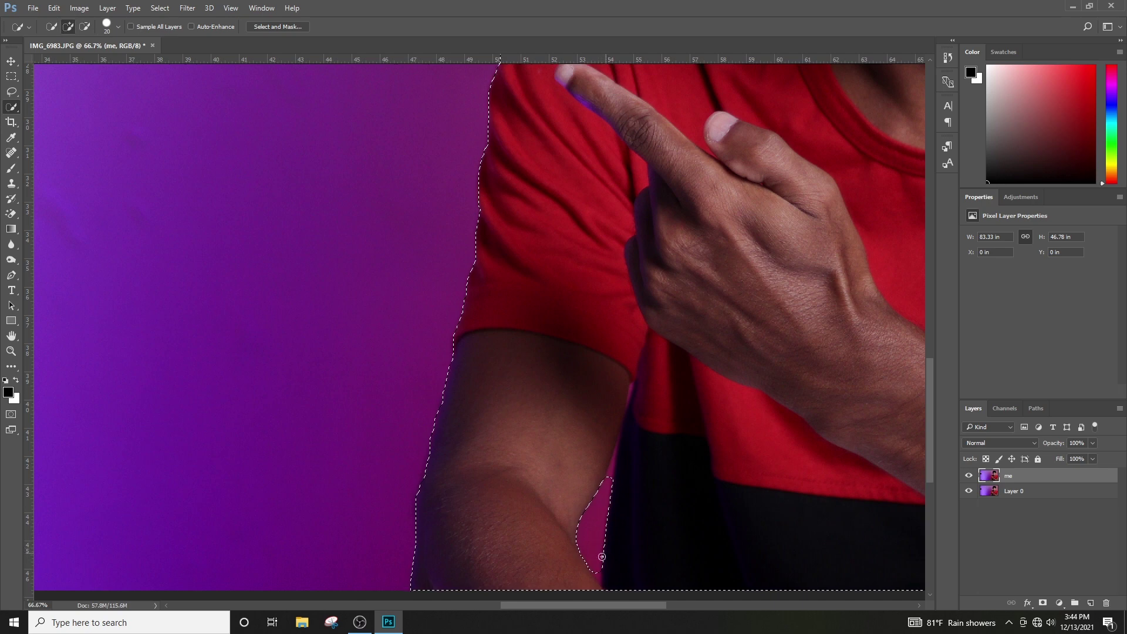
Invert the selection, delete the background around the man on the "me" layer, and deselect.
scroll(607, 536, "down", 2)
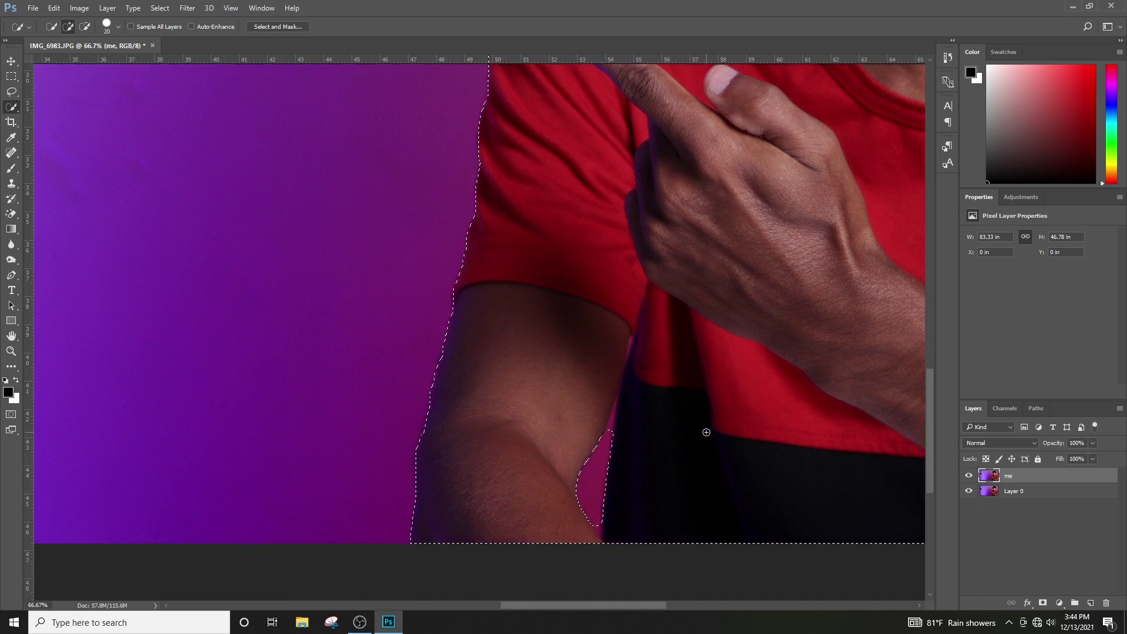
scroll(610, 452, "up", 3)
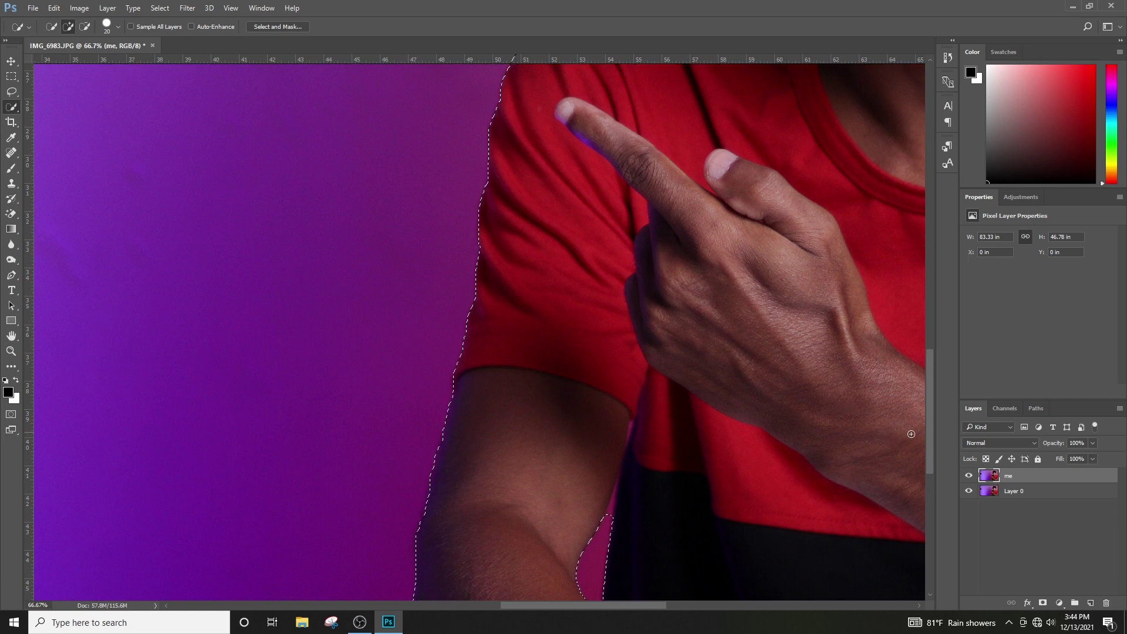
mouse_move(939, 424)
left_mouse_down()
mouse_move(934, 484)
mouse_move(940, 437)
left_mouse_up()
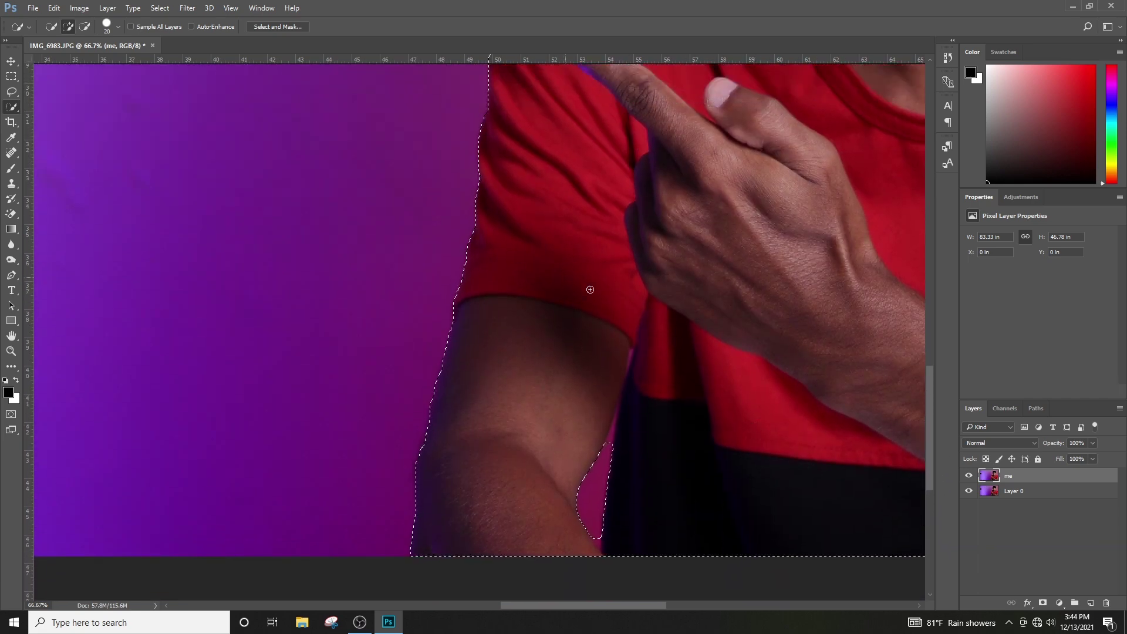
key("z")
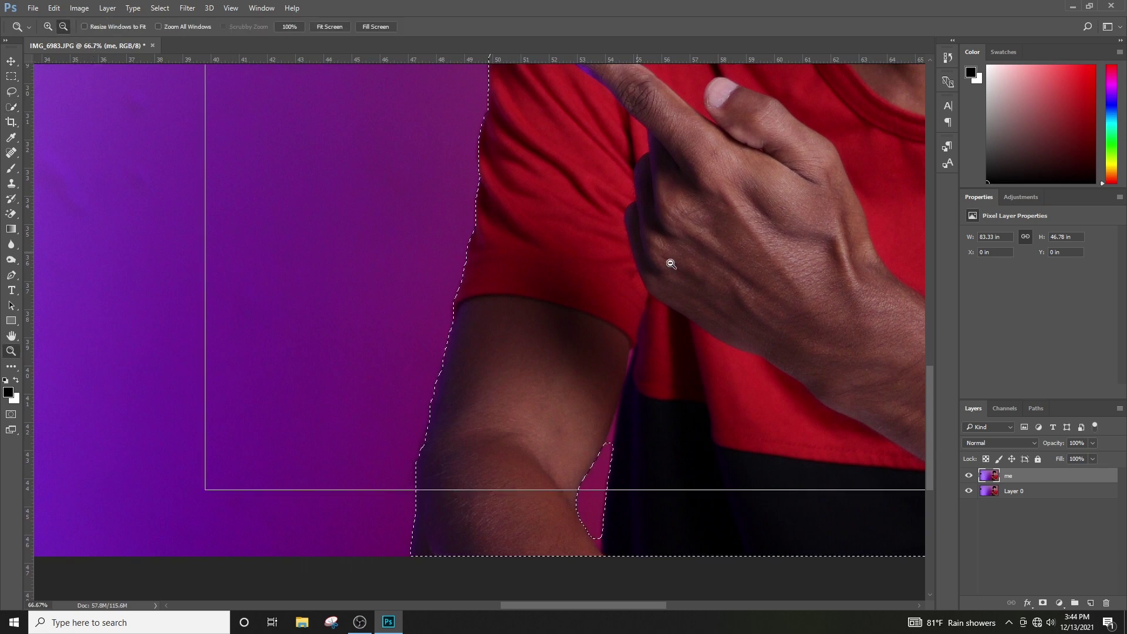
left_click(669, 261, "alt")
key("ctrl+0")
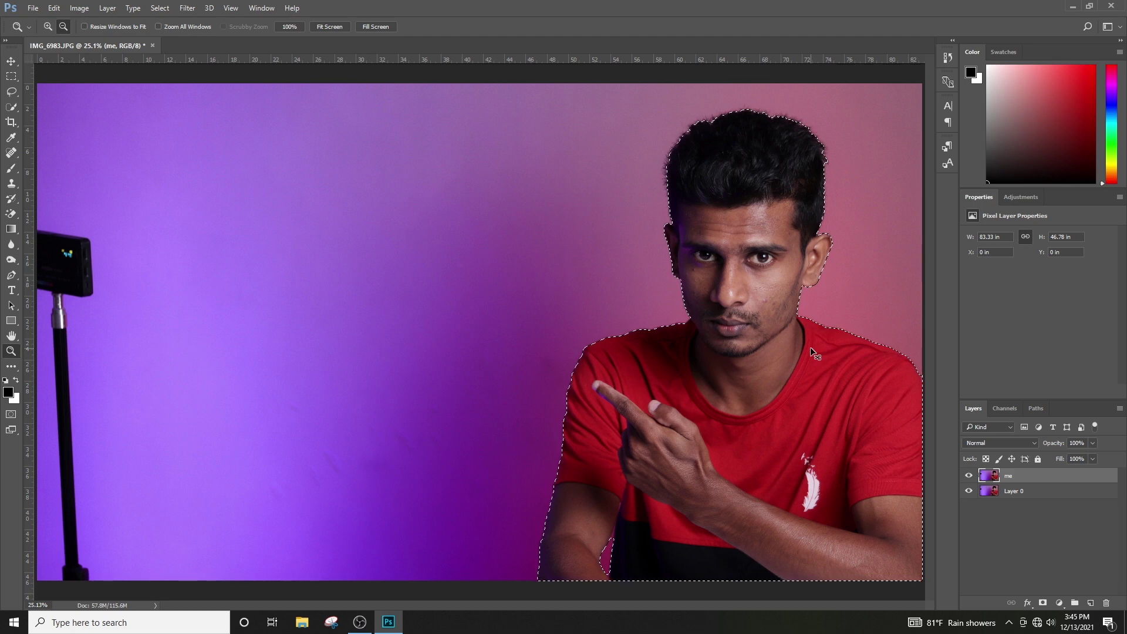
key("ctrl+shift+i")
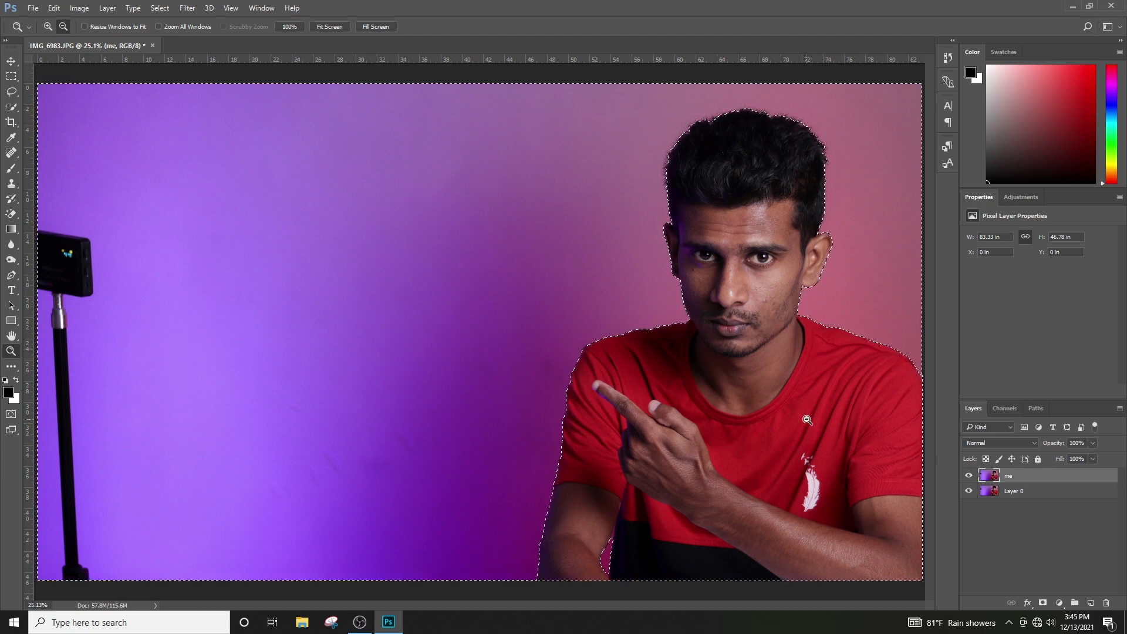
key("Delete")
left_click(969, 492)
left_click(969, 492)
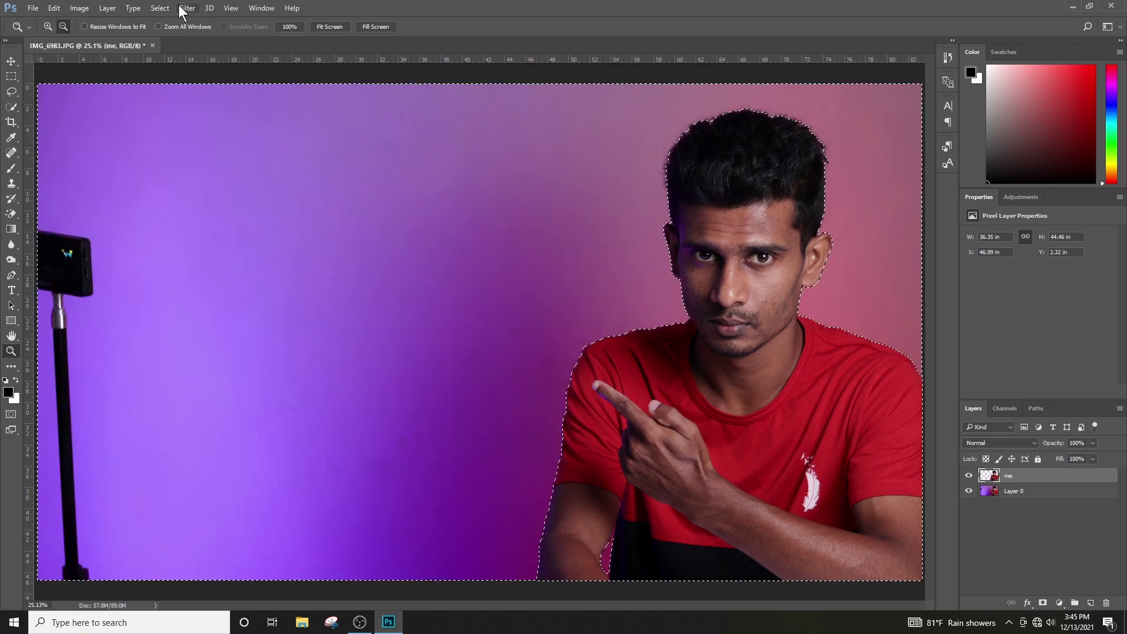
left_click(163, 8)
left_click(170, 32)
Scale the "me" layer and Layer 0 together to about 27.35%, anchored at the canvas's lower-right corner.
left_click(11, 61)
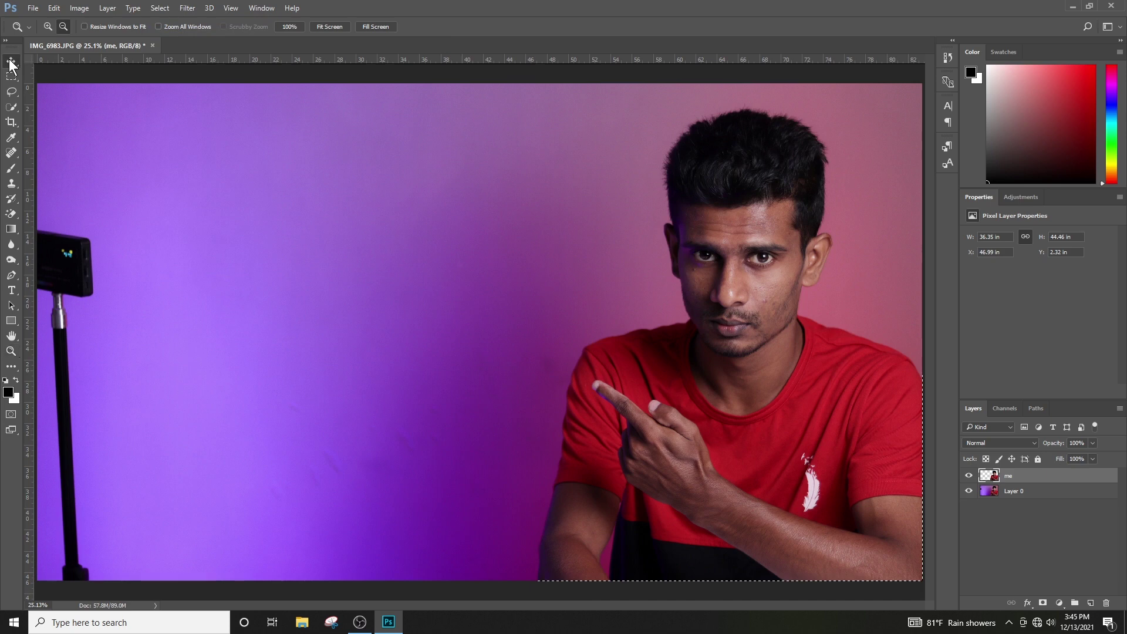
left_click(1018, 494, "ctrl")
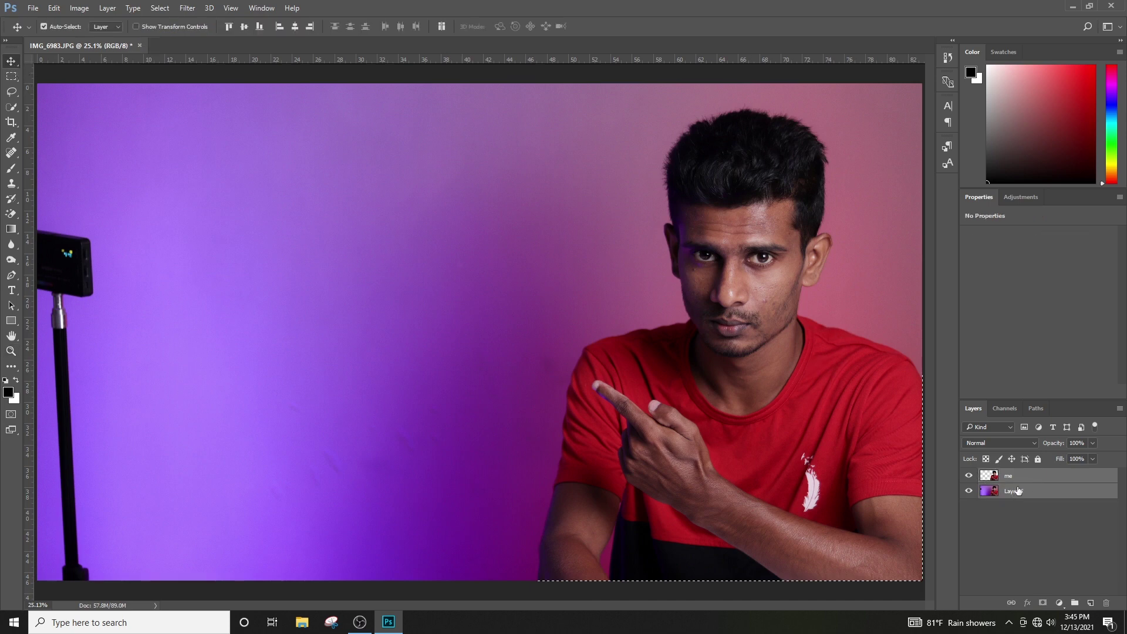
key("ctrl+t")
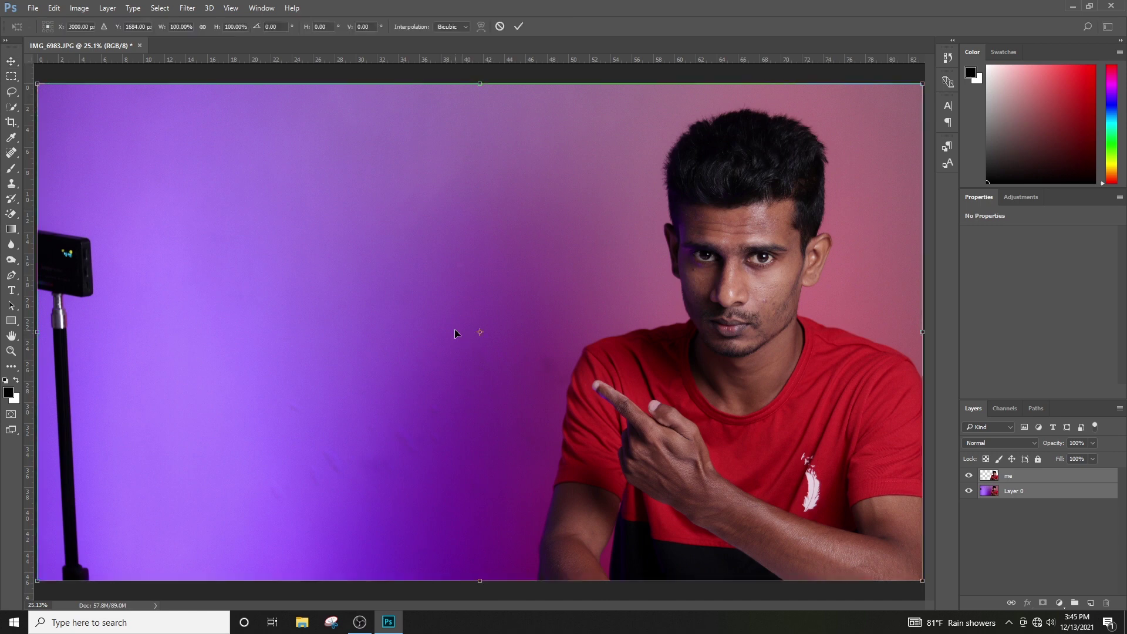
left_click_drag(43, 79, 667, 361)
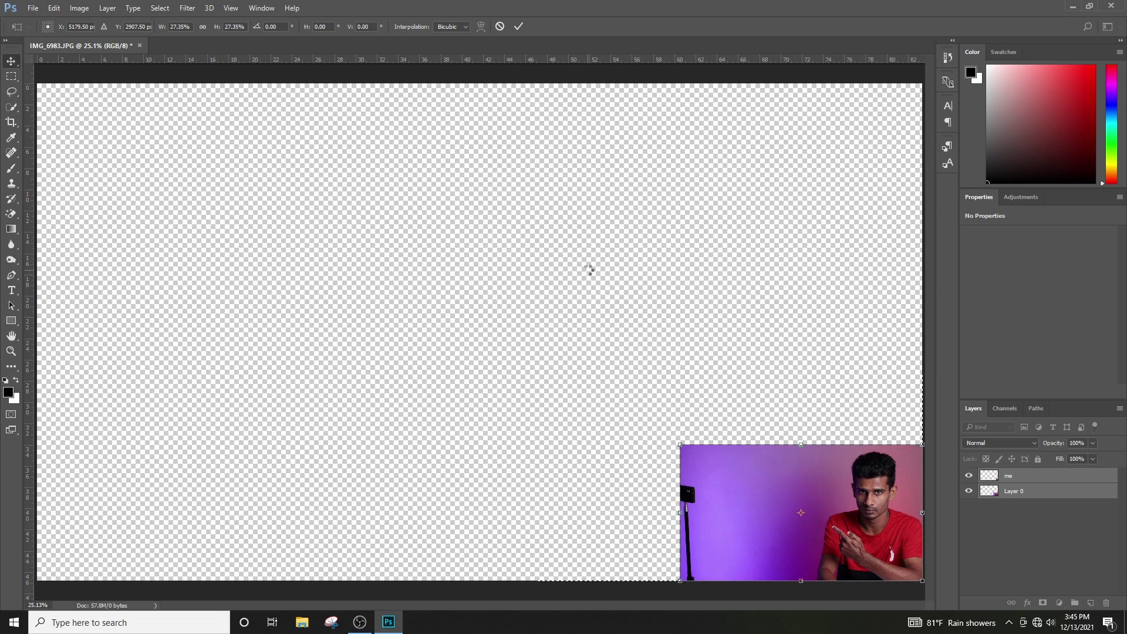
key("Return")
Create a new 1920 x 1080 pixel RGB document at 300 pixels/inch with a white background.
left_click(32, 7)
left_click(50, 22)
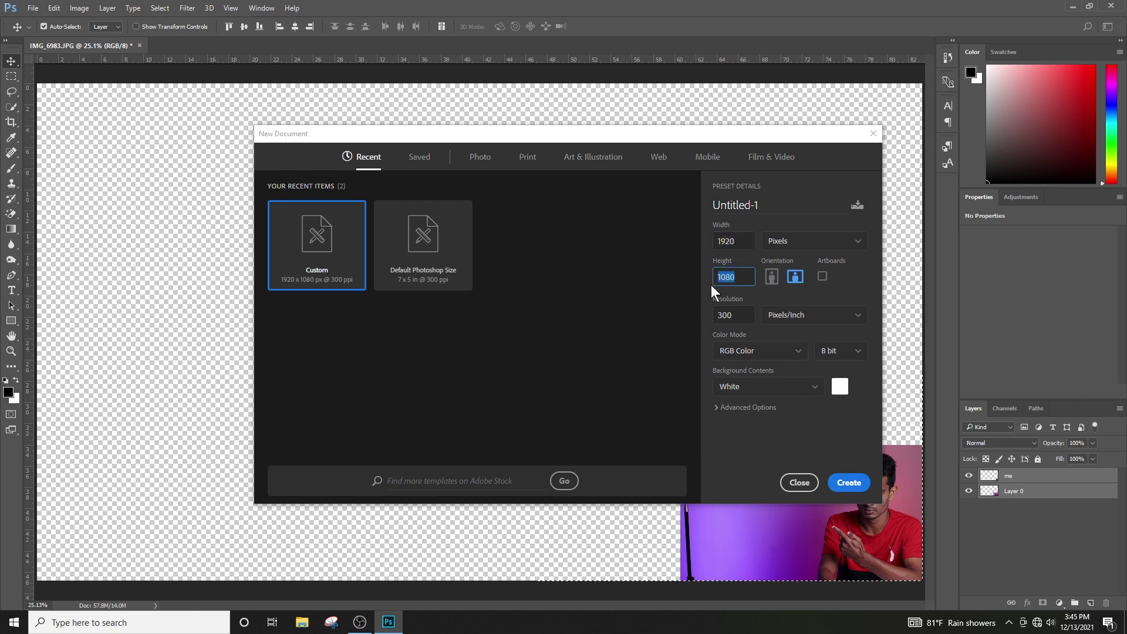
key("Tab")
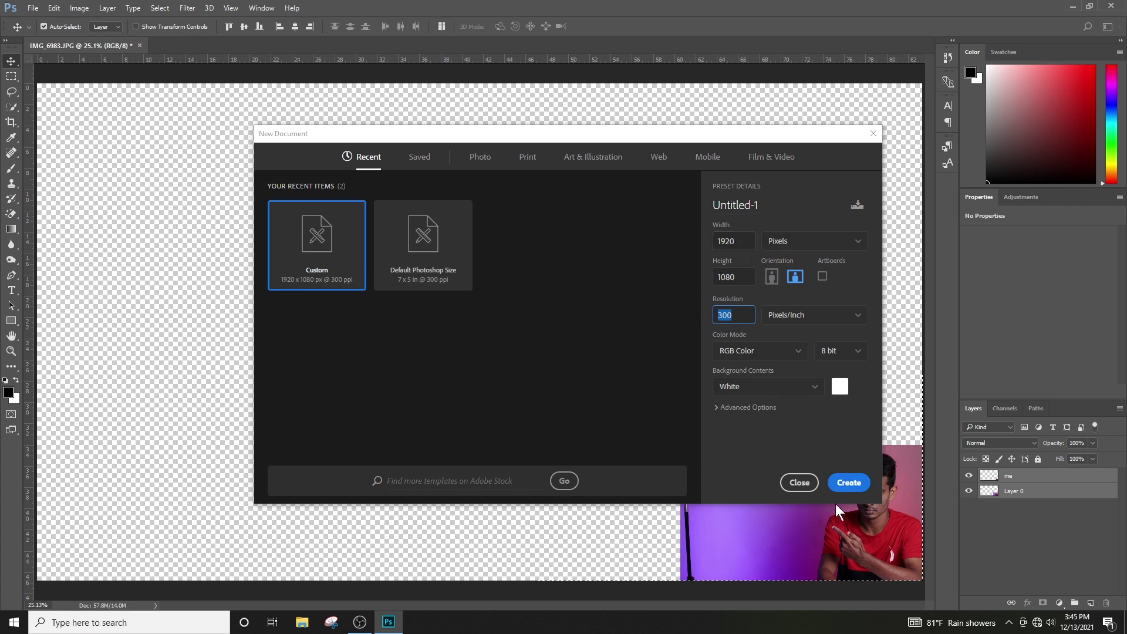
left_click(849, 481)
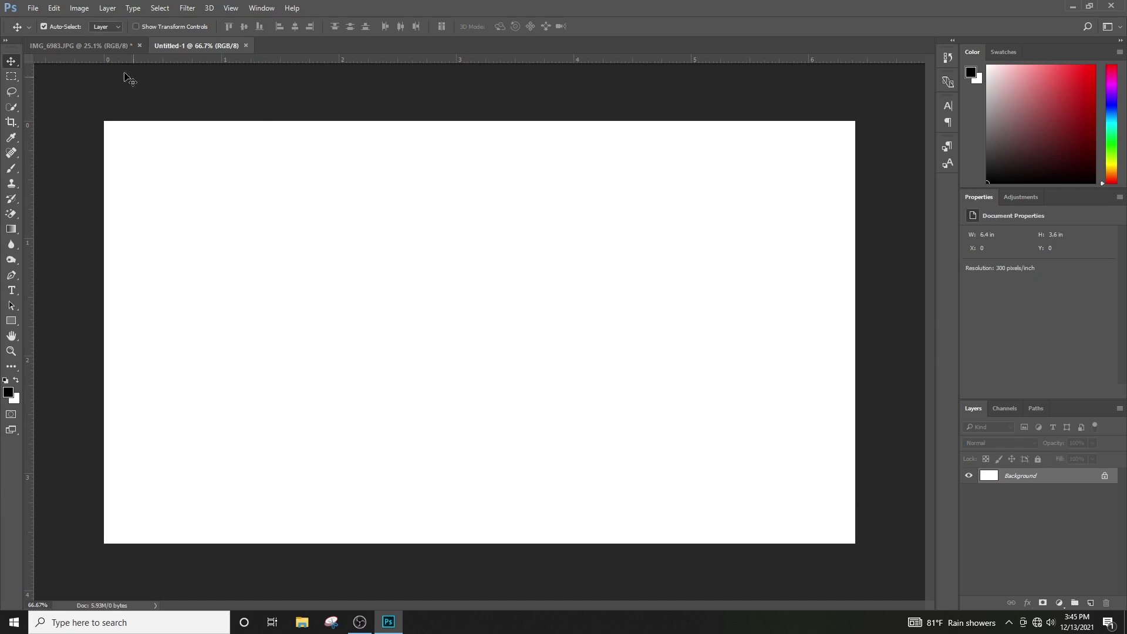
Move both photo layers into the new document and scale them to about 117.4% to fill the canvas.
left_click(104, 47)
left_click_drag(752, 489, 400, 238)
left_click_drag(399, 238, 464, 279)
key("ctrl+t")
left_click_drag(211, 182, 95, 137)
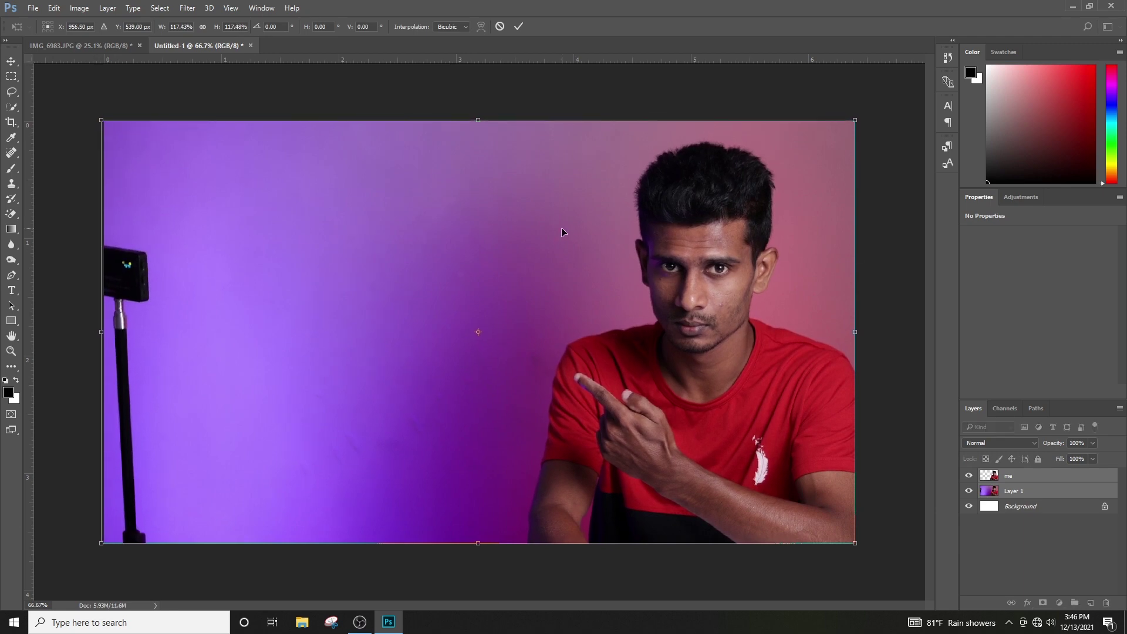
key("Return")
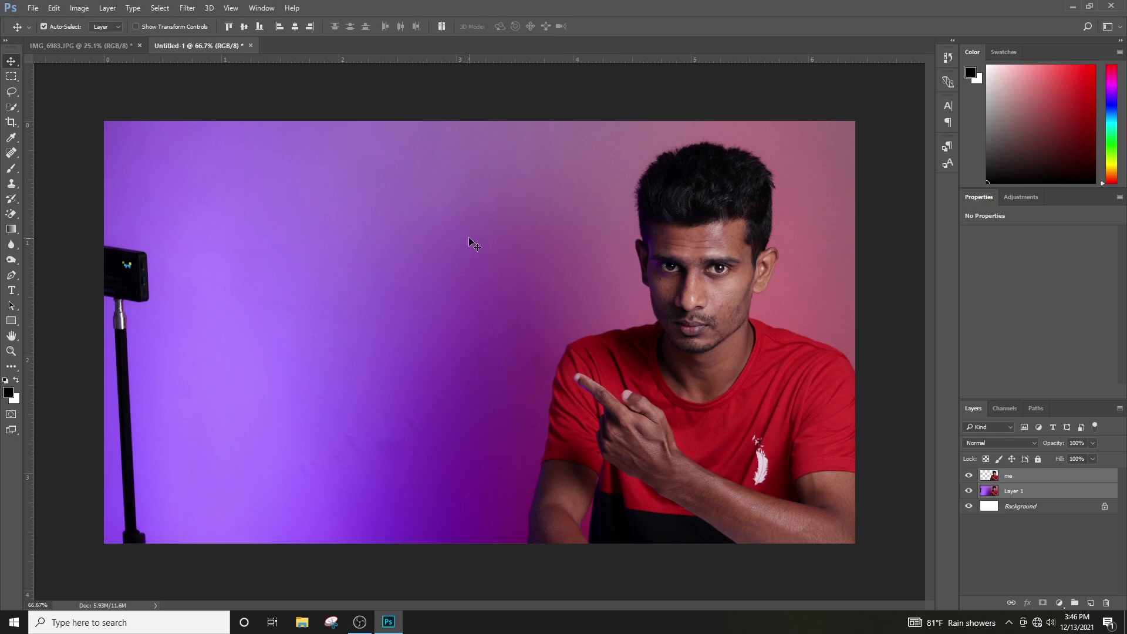
Save the new document as asddd.psd.
key("ctrl")
key("ctrl+s")
type("asddd")
key("Return")
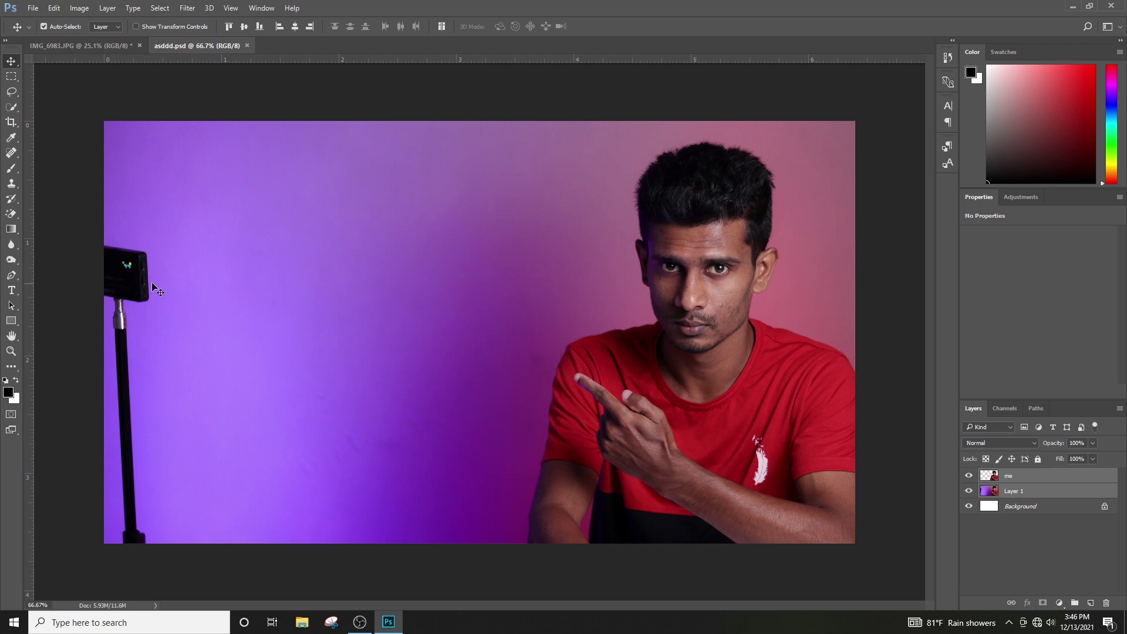
Stretch a full-height strip of Layer 1's plain wall to about 131% width, covering the phone and stand up to the canvas edge.
left_click(10, 78)
left_click_drag(372, 107, 168, 545)
left_click_drag(167, 546, 168, 545)
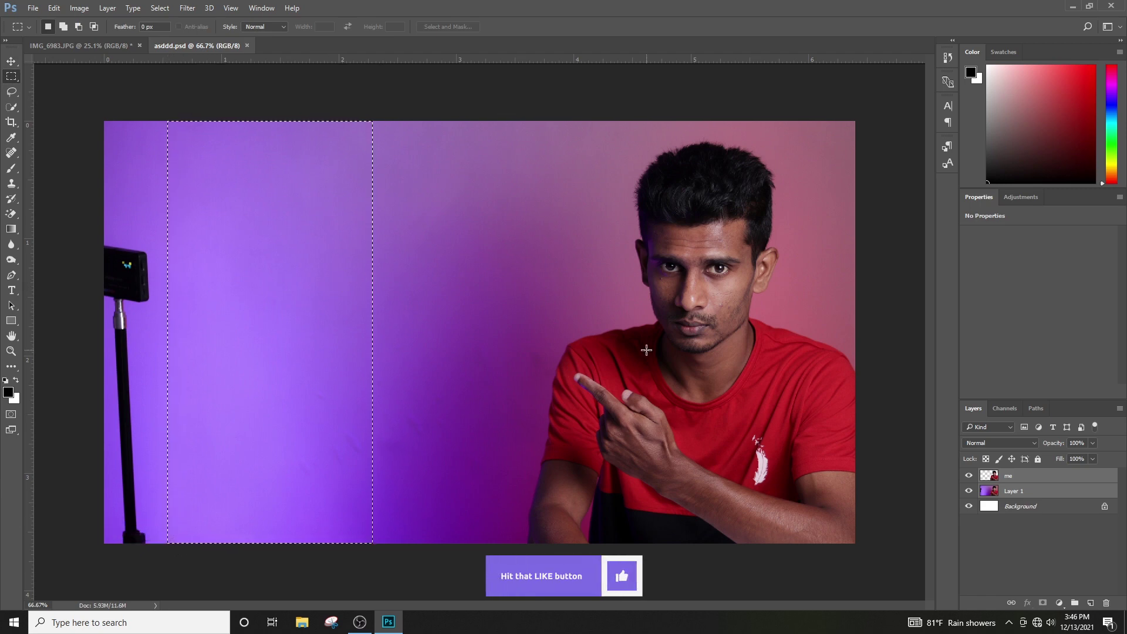
left_click(1024, 495)
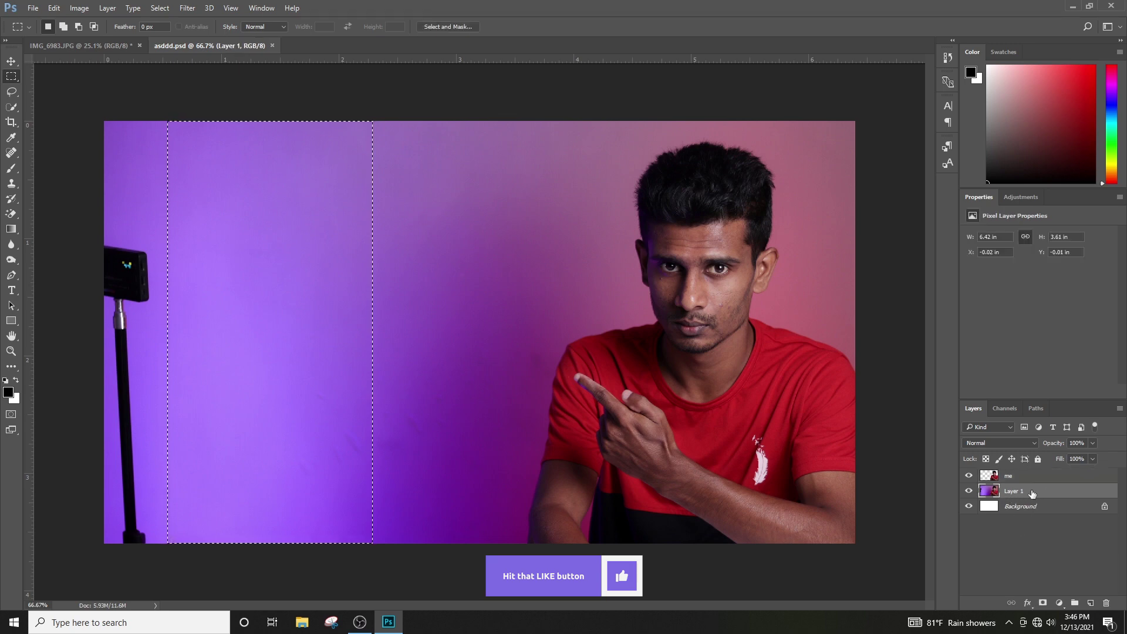
key("ctrl+t")
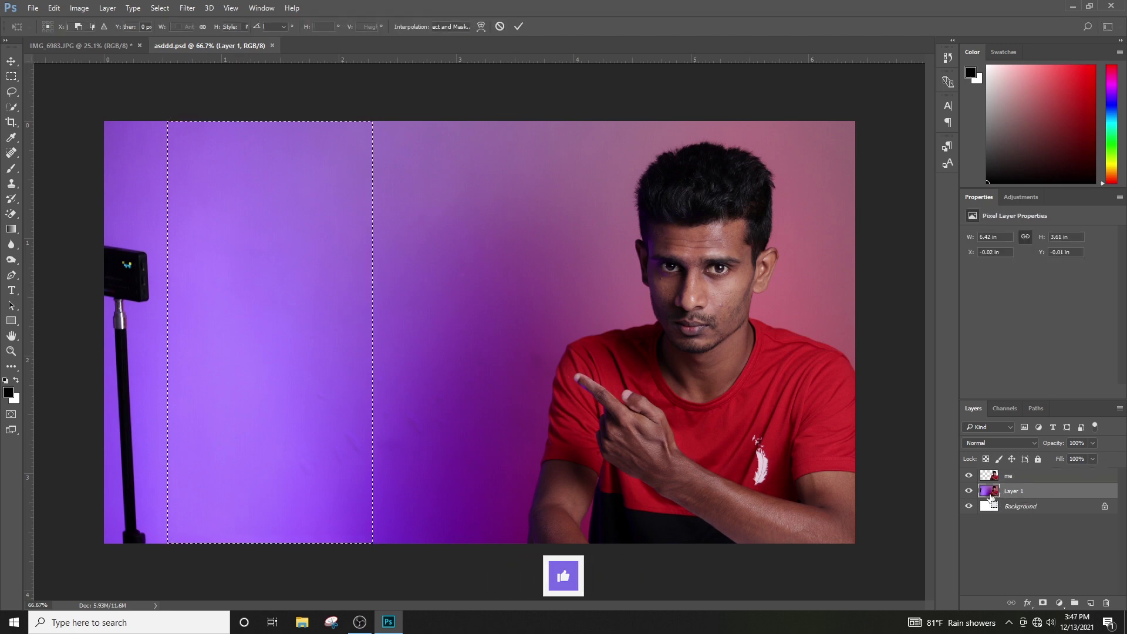
left_click_drag(169, 334, 103, 334)
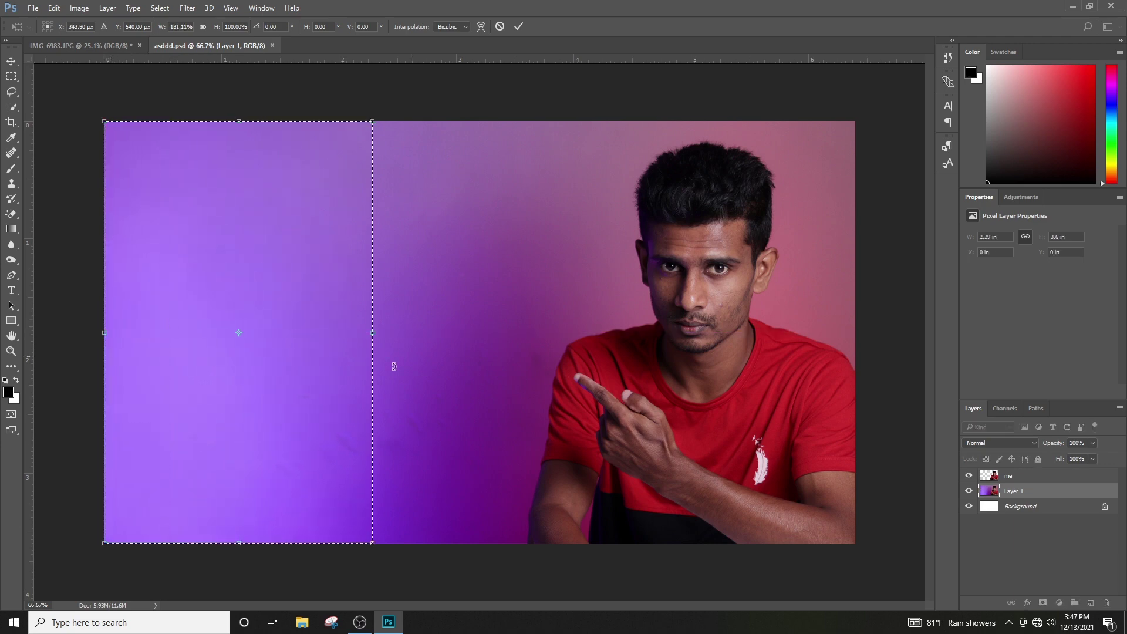
key("Return")
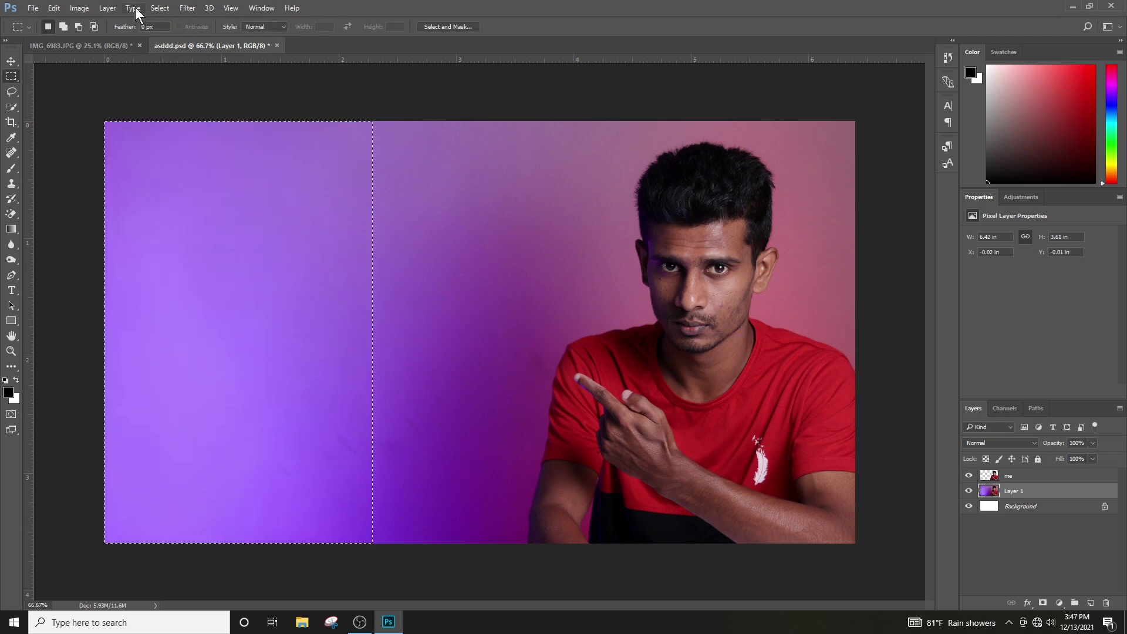
Clear the wall selection in asddd.psd and close IMG_6983.JPG without saving its changes.
left_click(159, 8)
left_click(170, 33)
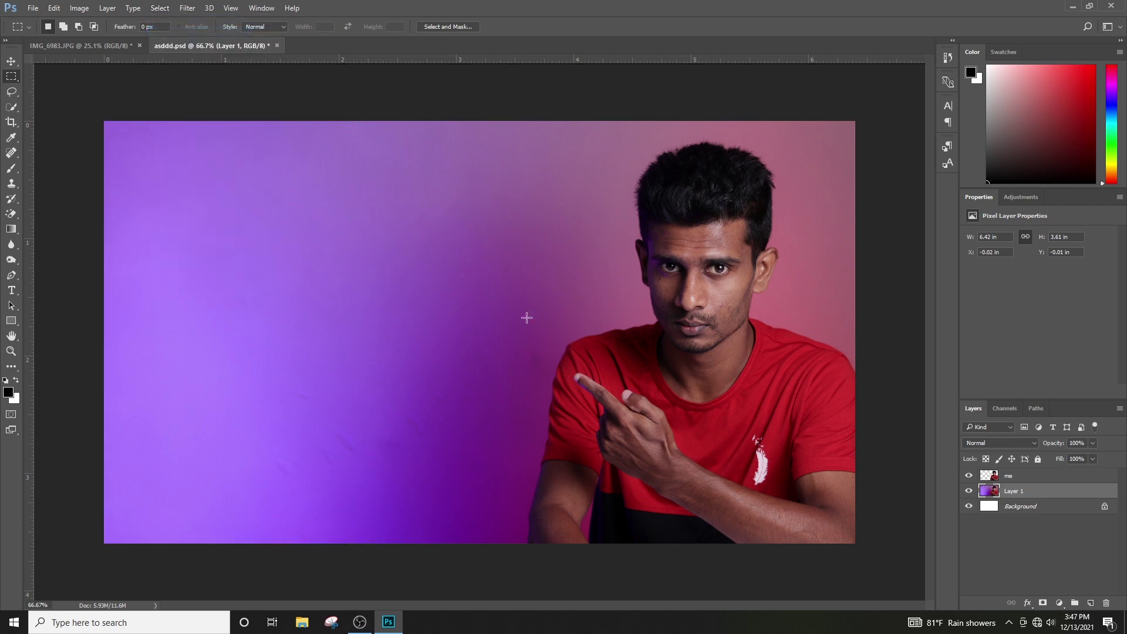
left_click(11, 61)
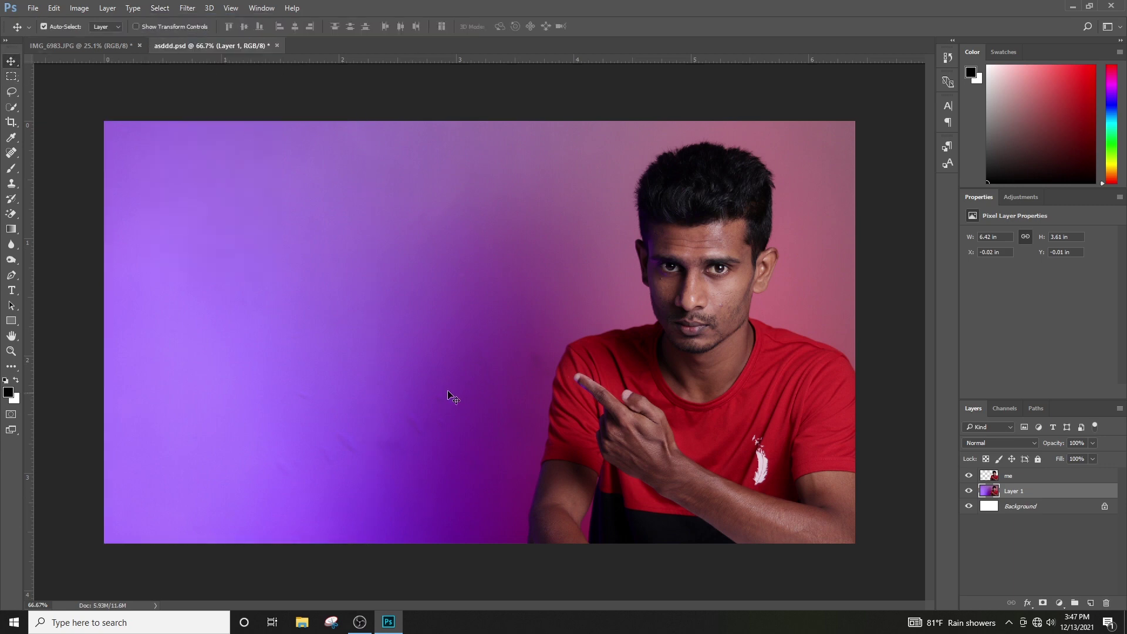
left_click(90, 45)
left_click(140, 45)
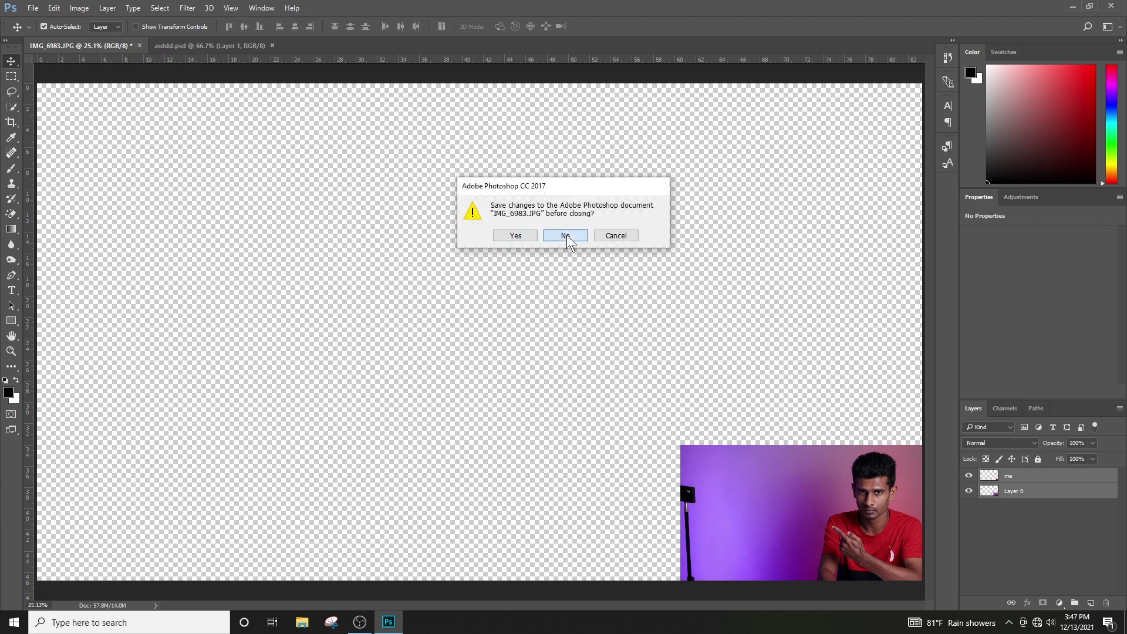
left_click(565, 235)
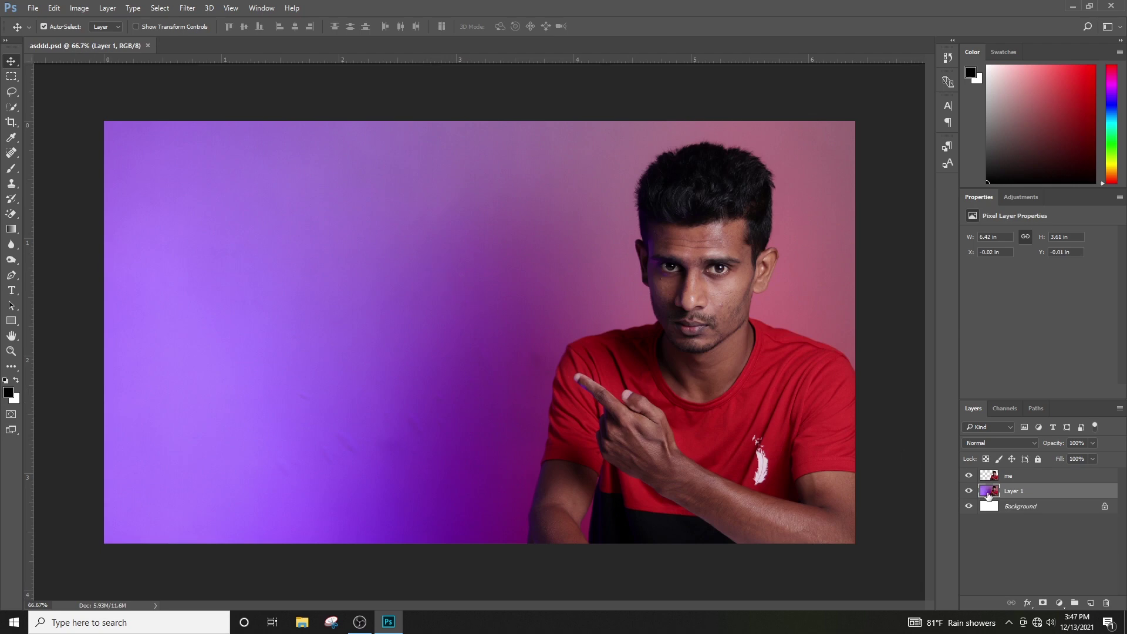
Apply a Color Balance adjustment to Layer 1, setting the midtones' Cyan–Red level to +100.
left_click(80, 8)
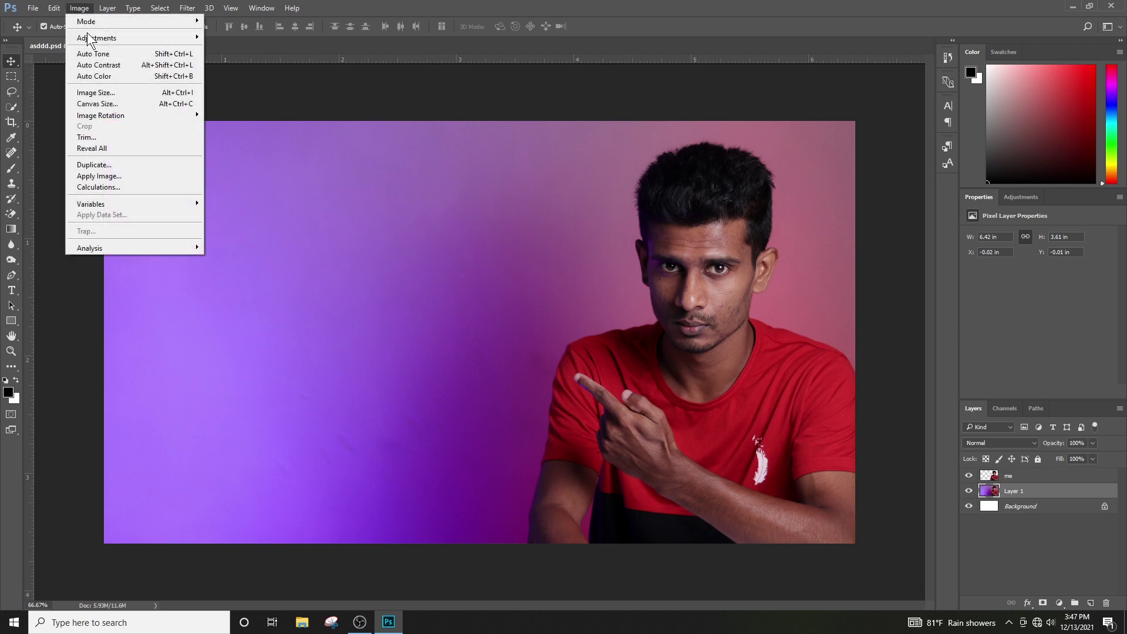
mouse_move(139, 38)
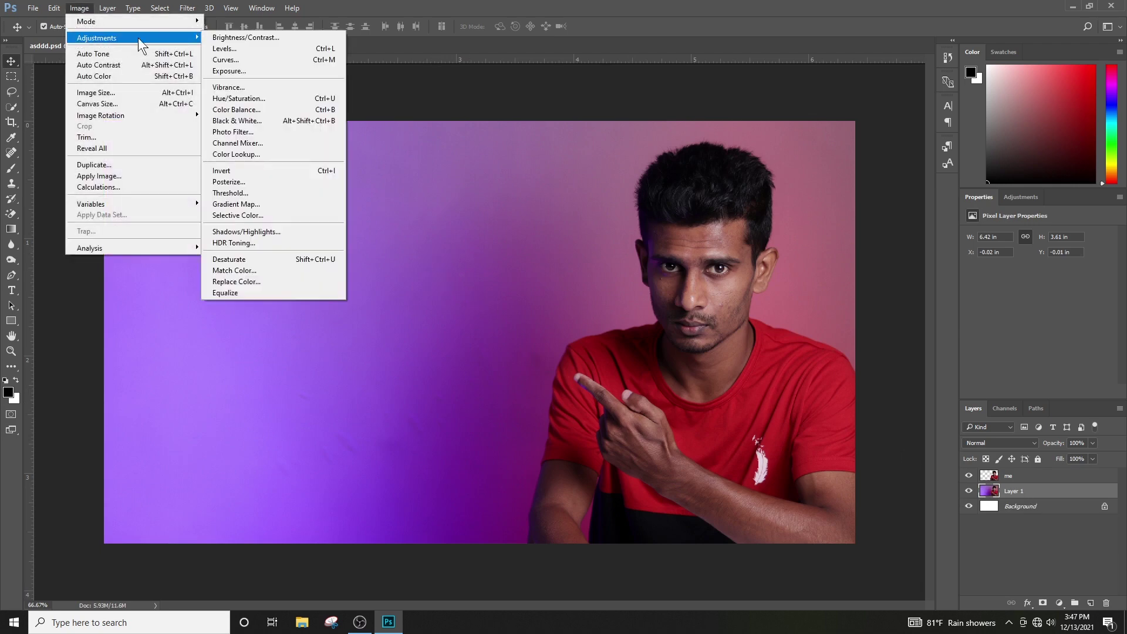
left_click(251, 110)
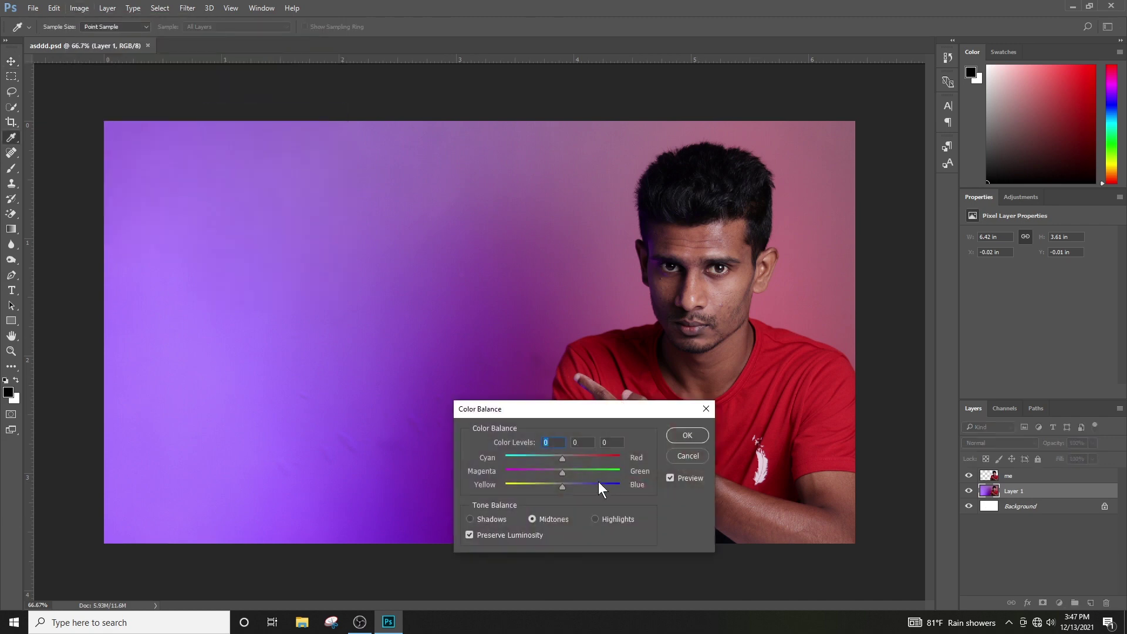
mouse_move(564, 458)
left_mouse_down()
mouse_move(617, 463)
mouse_move(577, 463)
left_mouse_up()
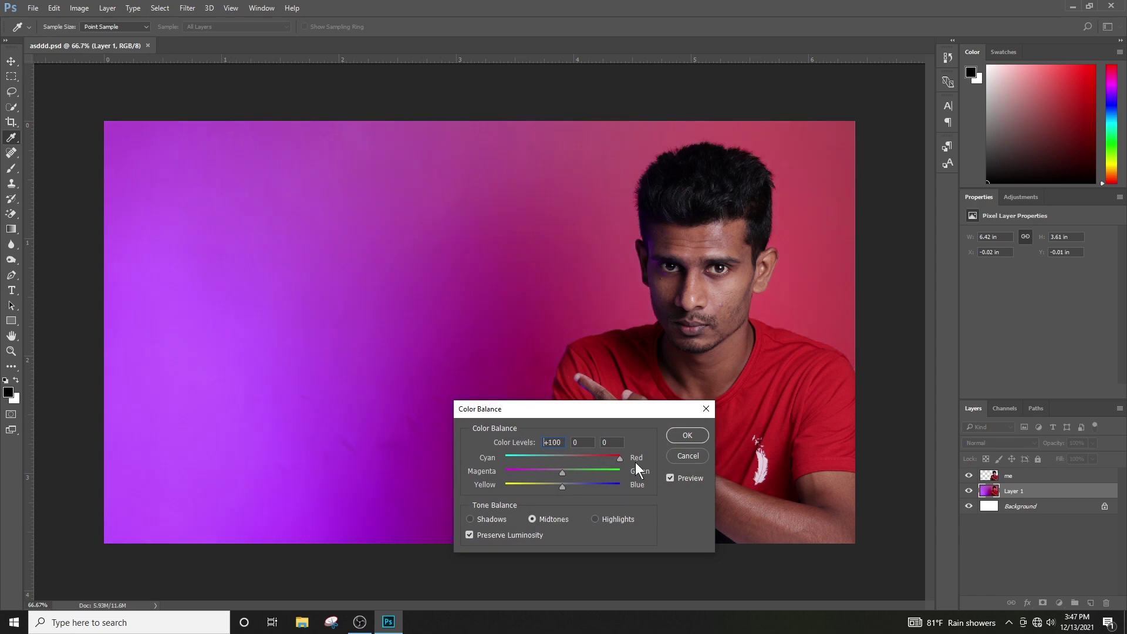
left_click(687, 435)
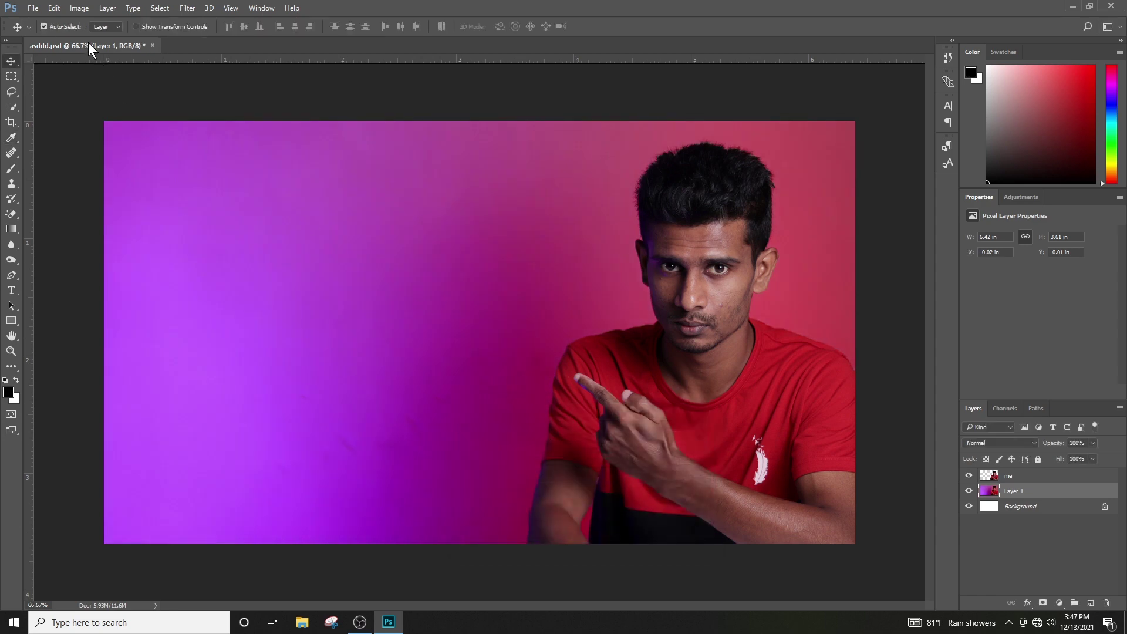
Darken Layer 1's wall background with a Brightness/Contrast adjustment and save the document.
left_click(75, 8)
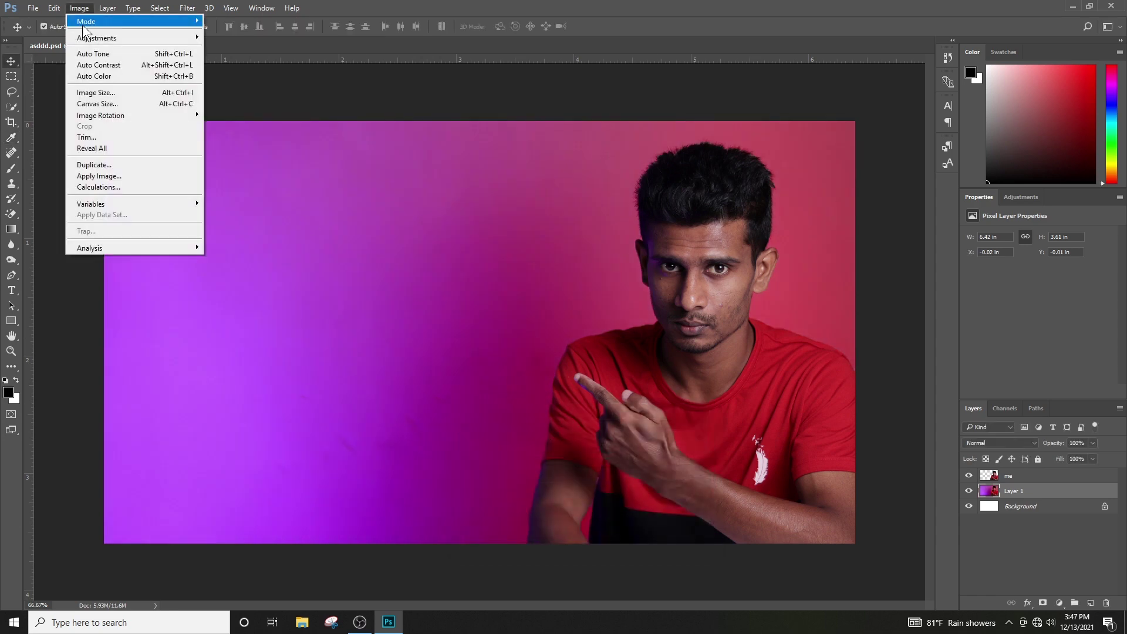
mouse_move(87, 35)
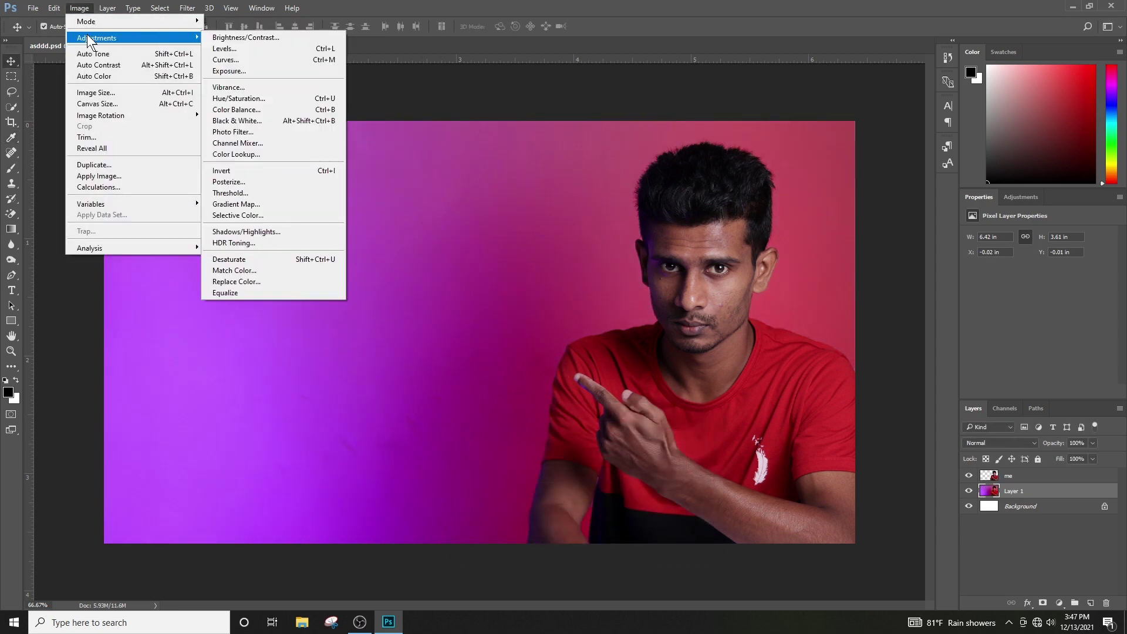
left_click(259, 37)
mouse_move(506, 261)
left_mouse_down()
mouse_move(526, 265)
mouse_move(527, 240)
mouse_move(496, 246)
left_mouse_up()
left_click(598, 224)
key("v")
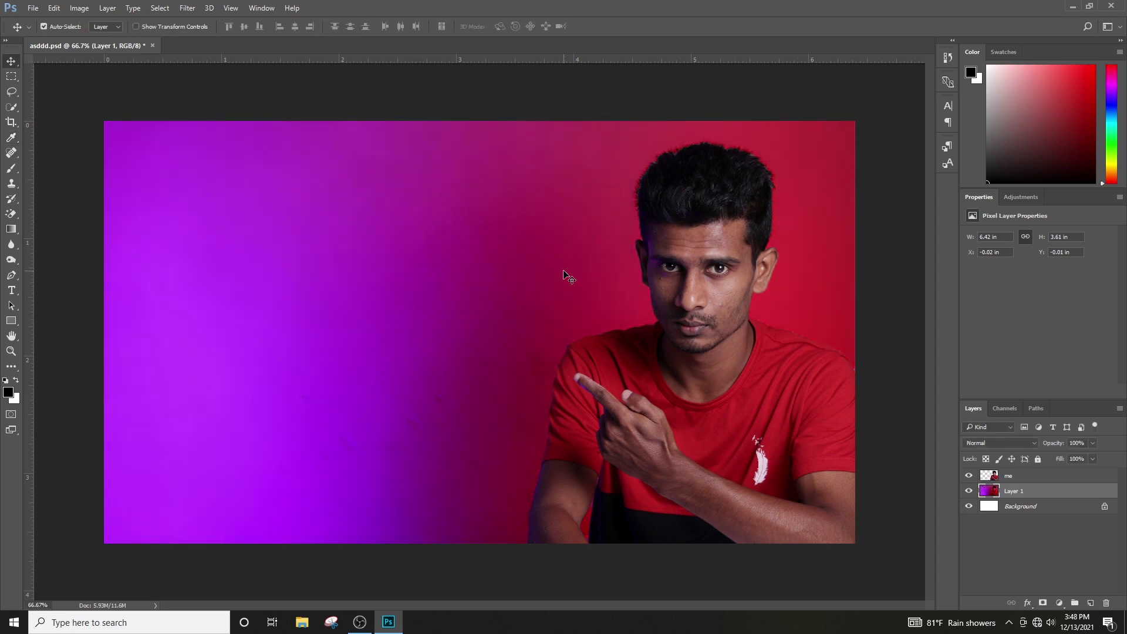
key("ctrl+s")
Add a layer above Layer 1 and darken the canvas's left side with two overlapping black-to-transparent linear gradients.
left_click(12, 230)
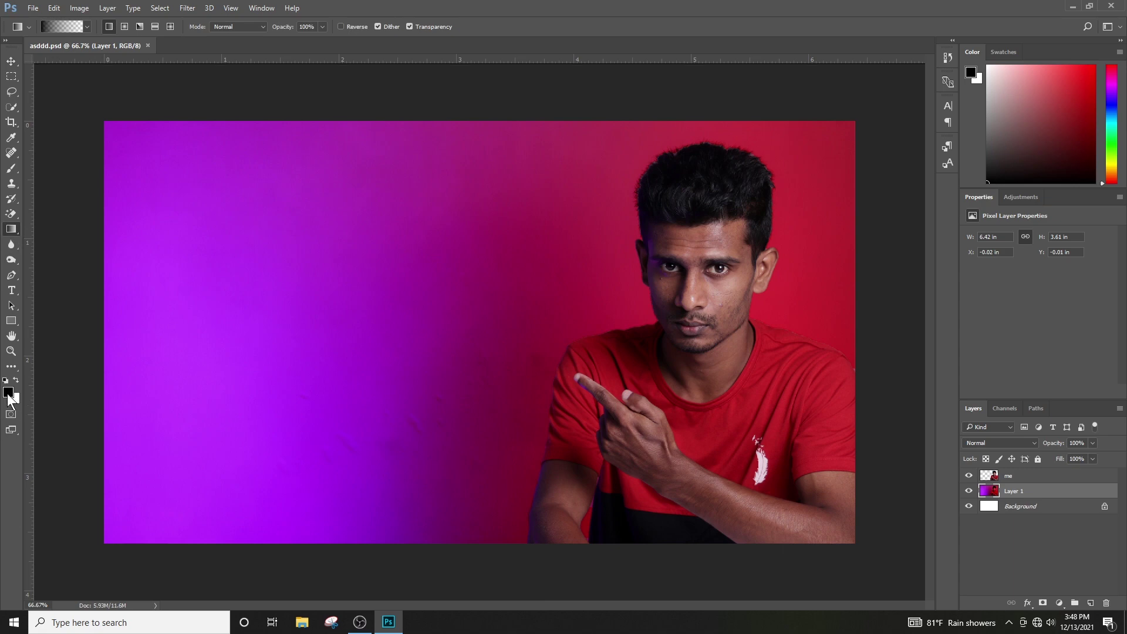
left_click(88, 27)
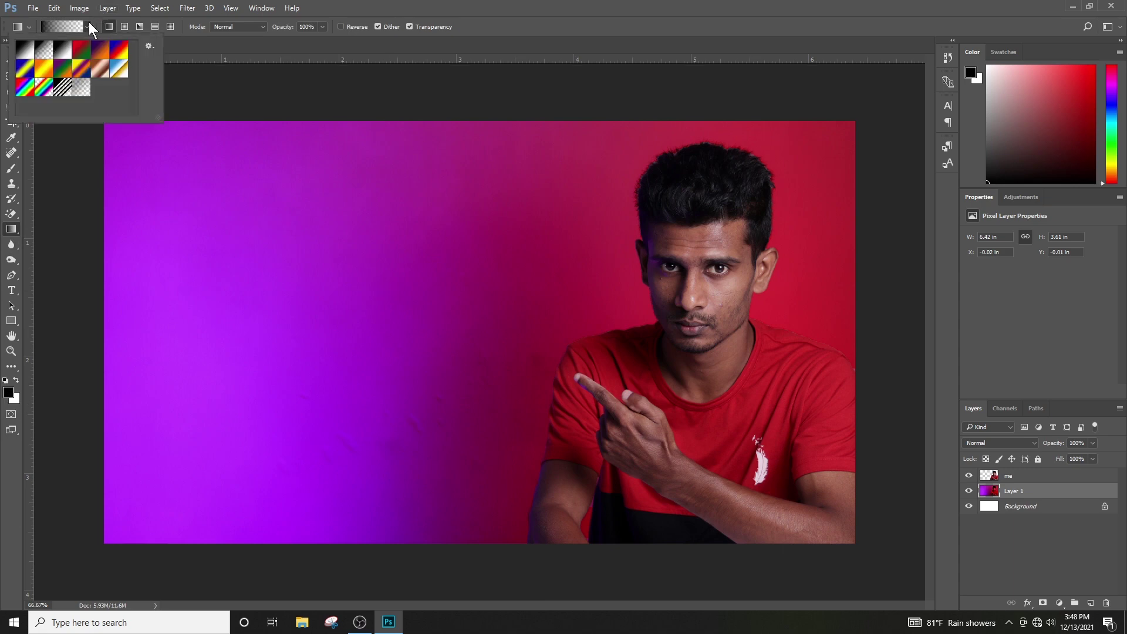
double_click(41, 51)
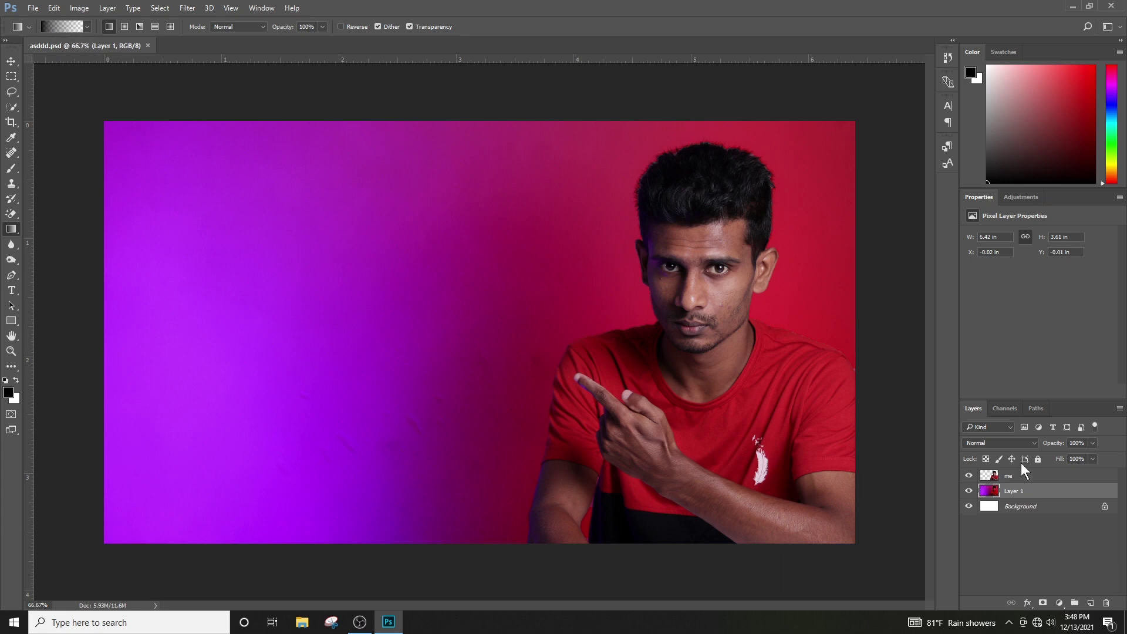
left_click(1090, 604)
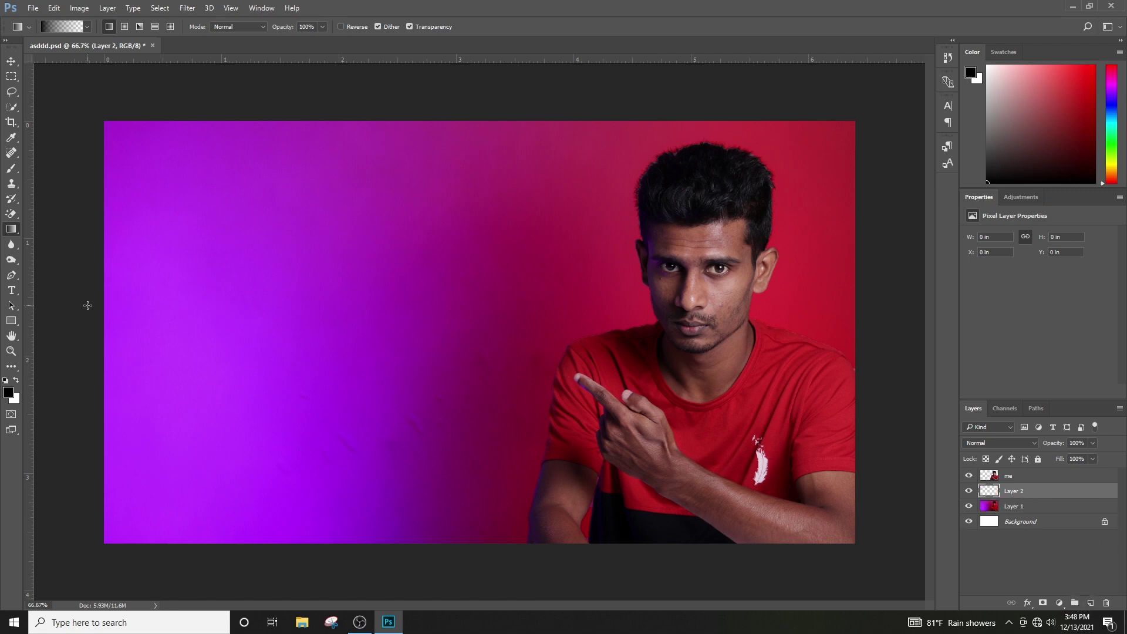
left_click_drag(106, 296, 821, 321)
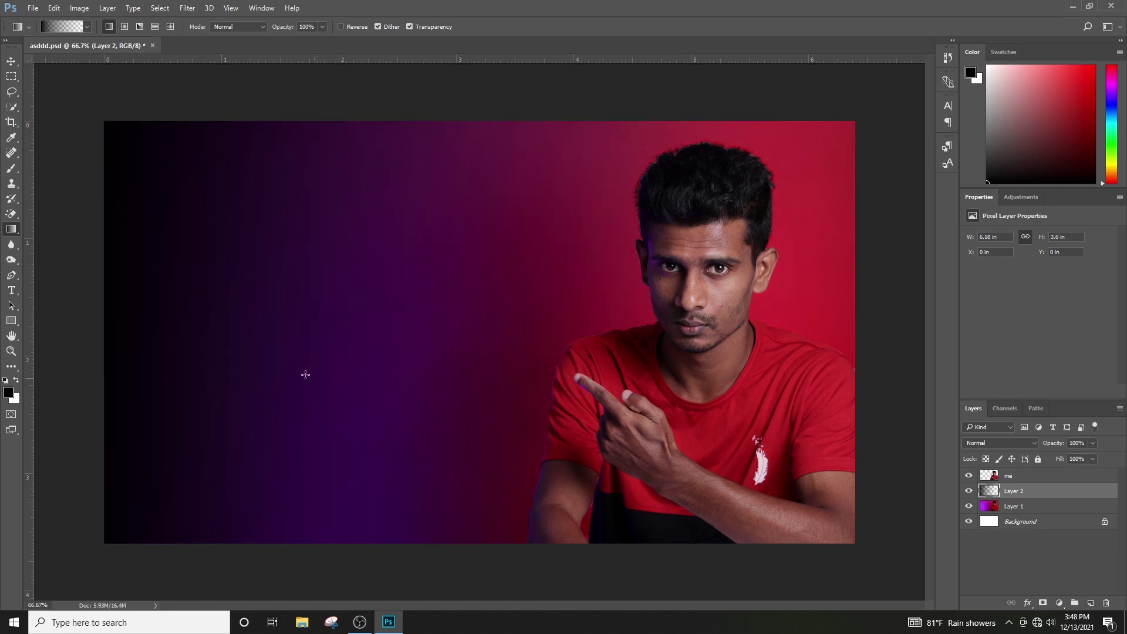
left_click_drag(96, 311, 551, 324)
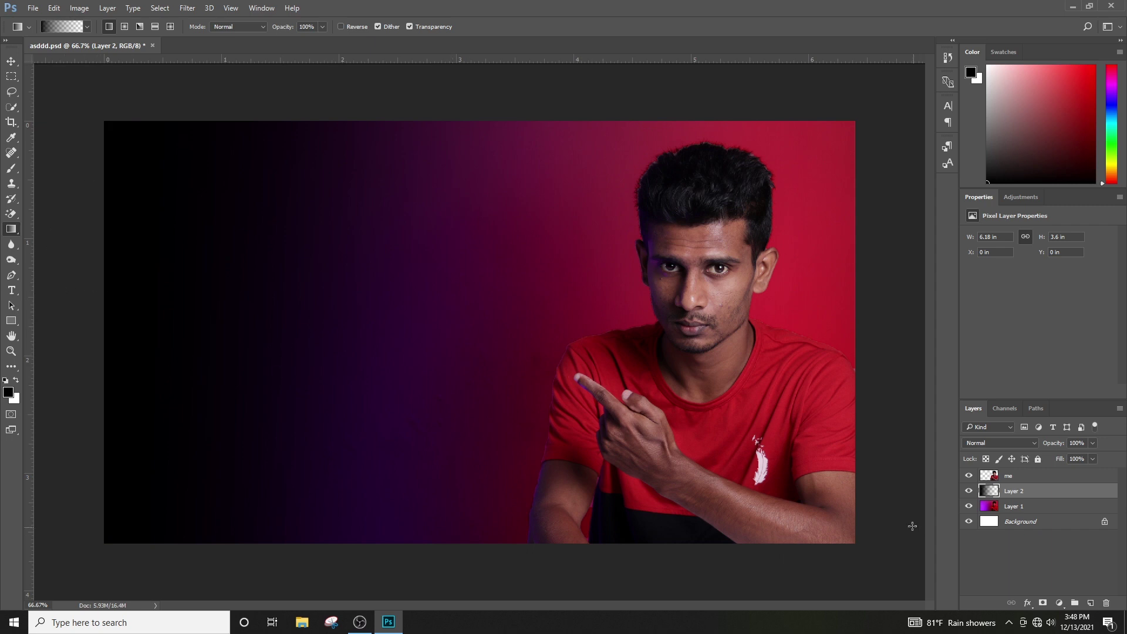
Start a text layer over the dark left area, with the type size at 28.88 pt and the colour at ffffff.
left_click(1090, 603)
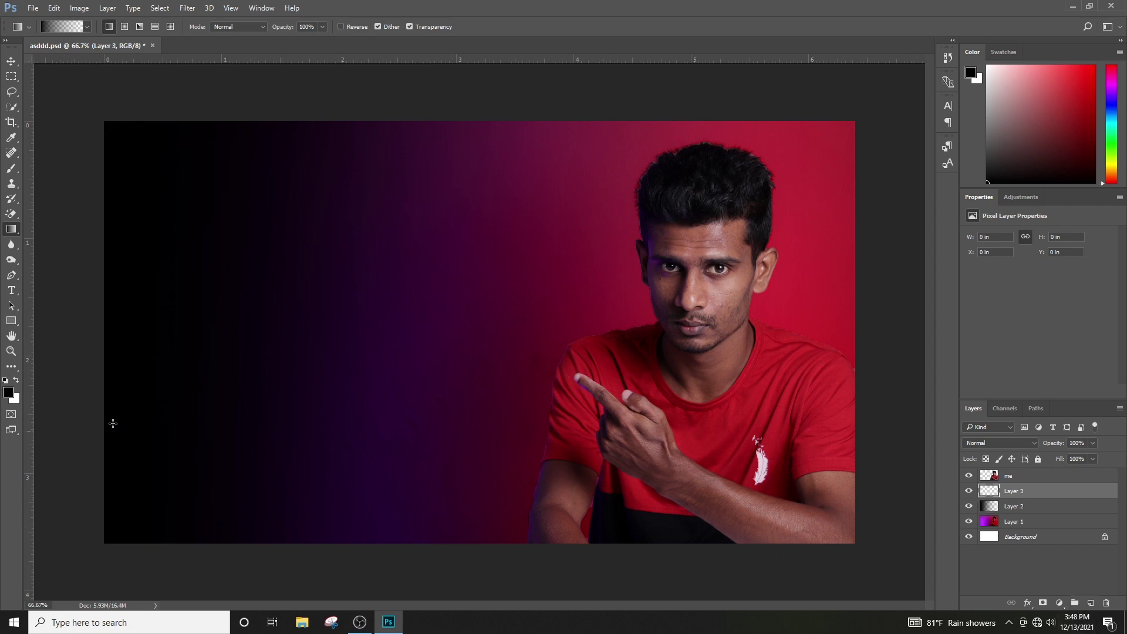
left_click(11, 290)
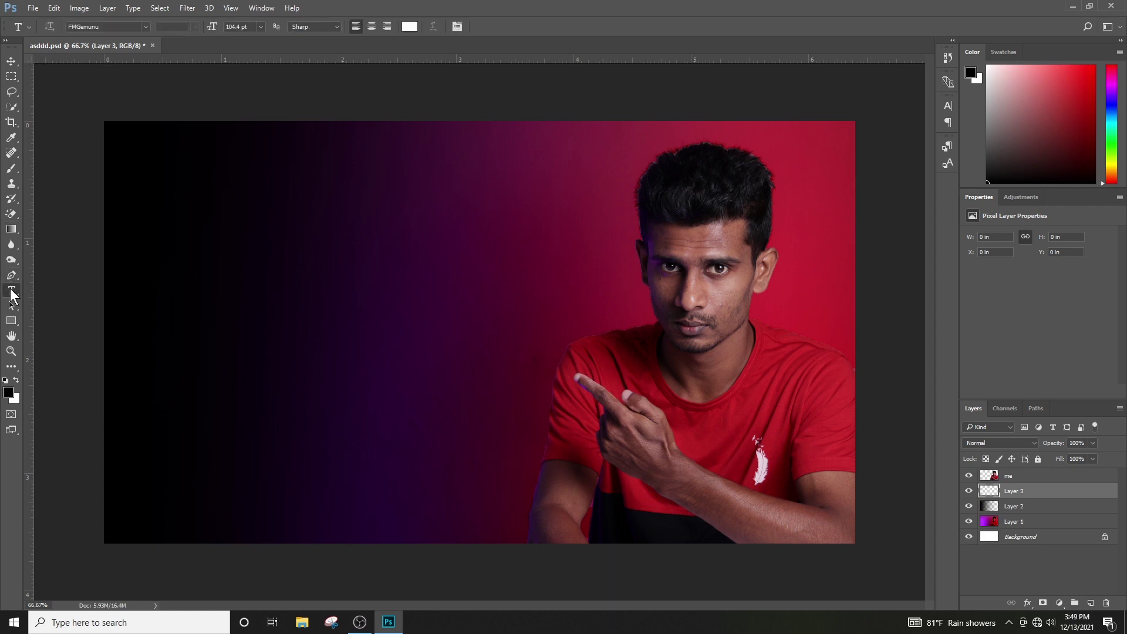
left_click(269, 355)
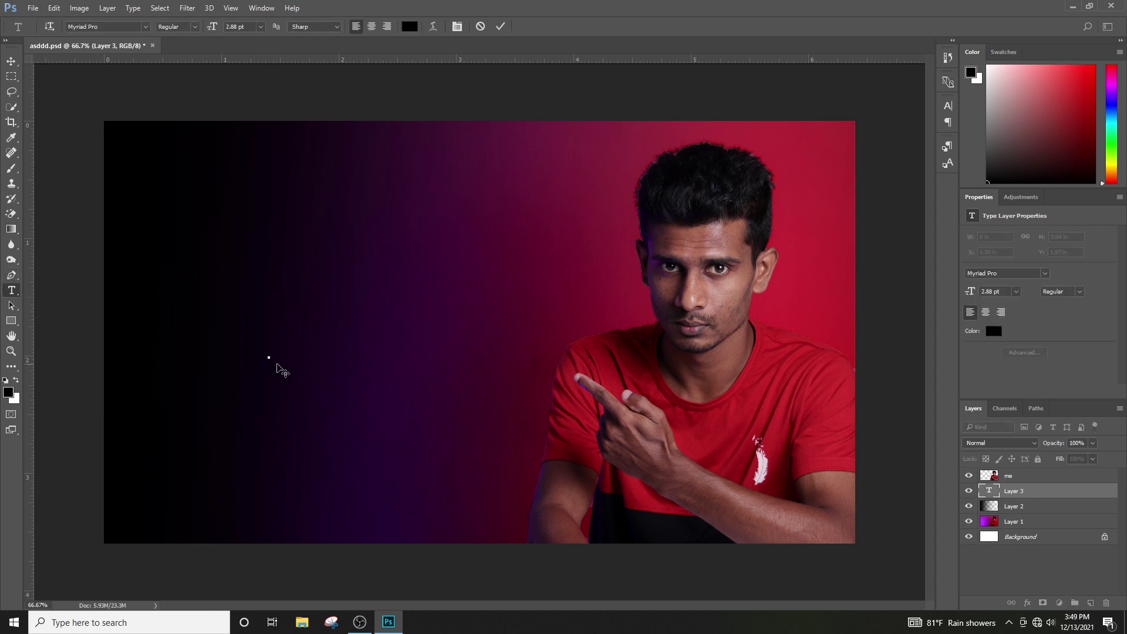
mouse_move(216, 27)
left_mouse_down()
mouse_move(269, 43)
mouse_move(196, 33)
left_mouse_up()
type("o")
left_click_drag(300, 340, 259, 336)
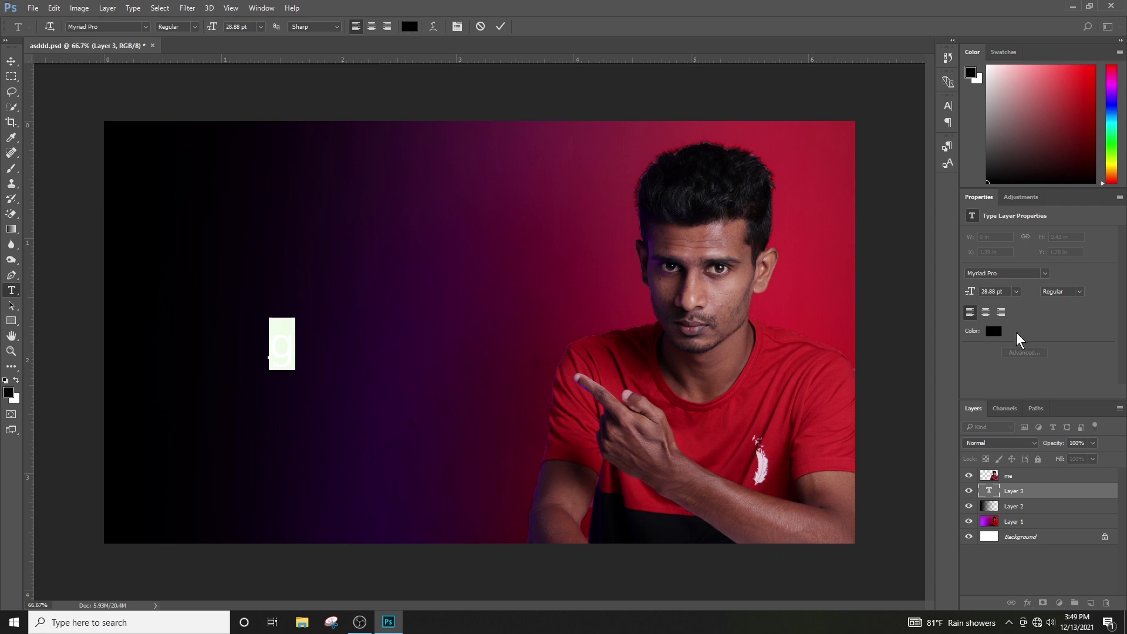
left_click(993, 331)
type("ffffff")
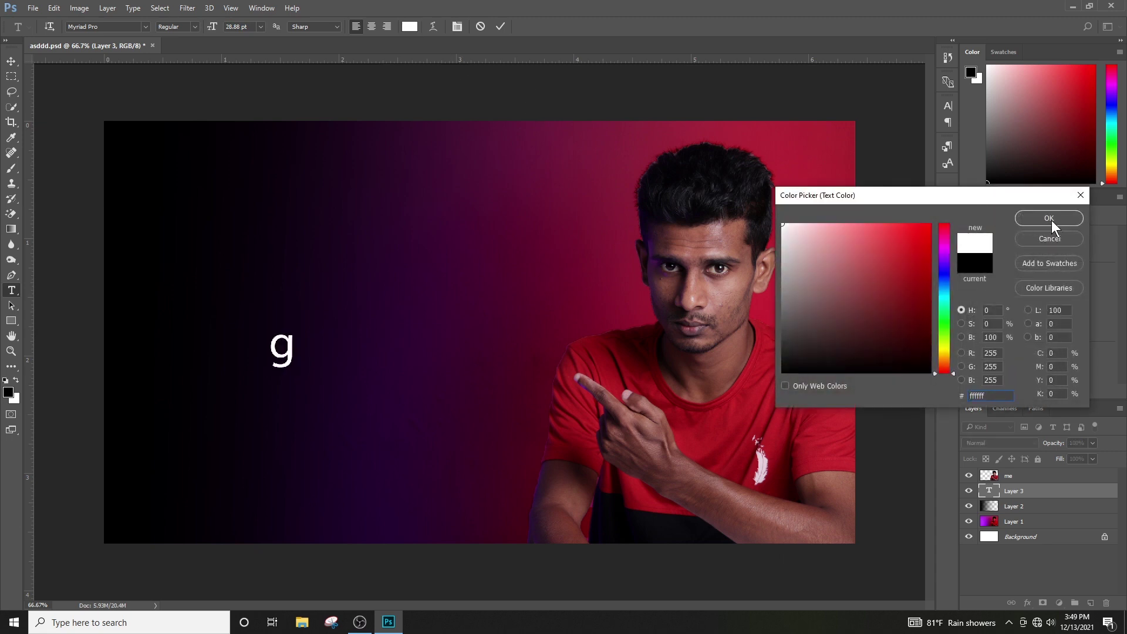
left_click(1049, 218)
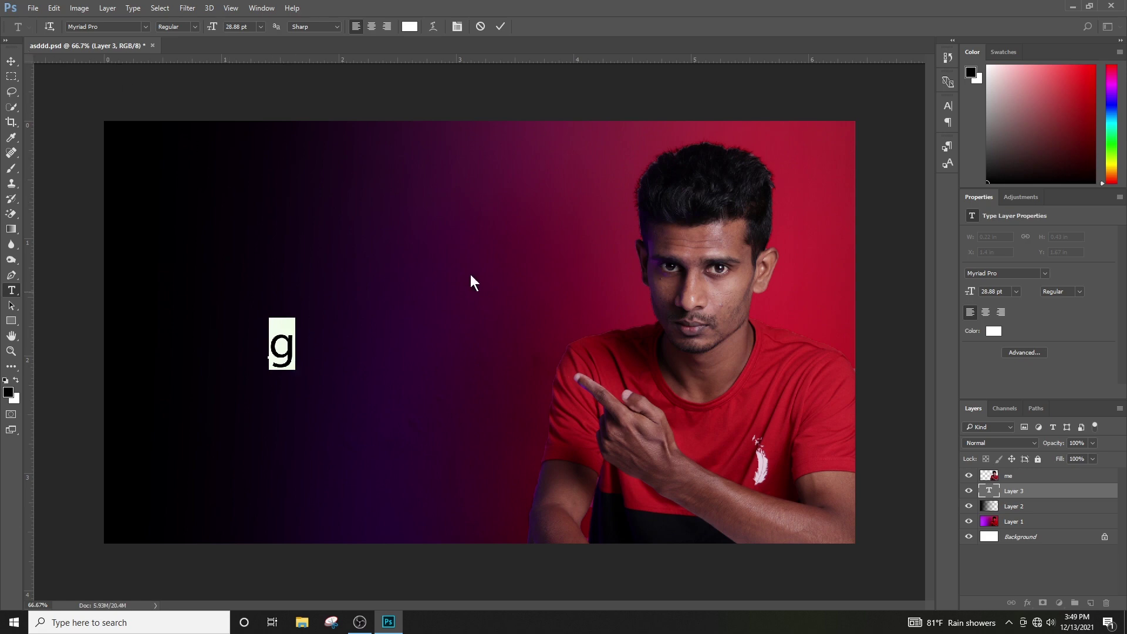
Change the font to 0KDBOLIDDA, enter the word නිවැරදිව, and place it in the canvas's upper left.
left_click(145, 26)
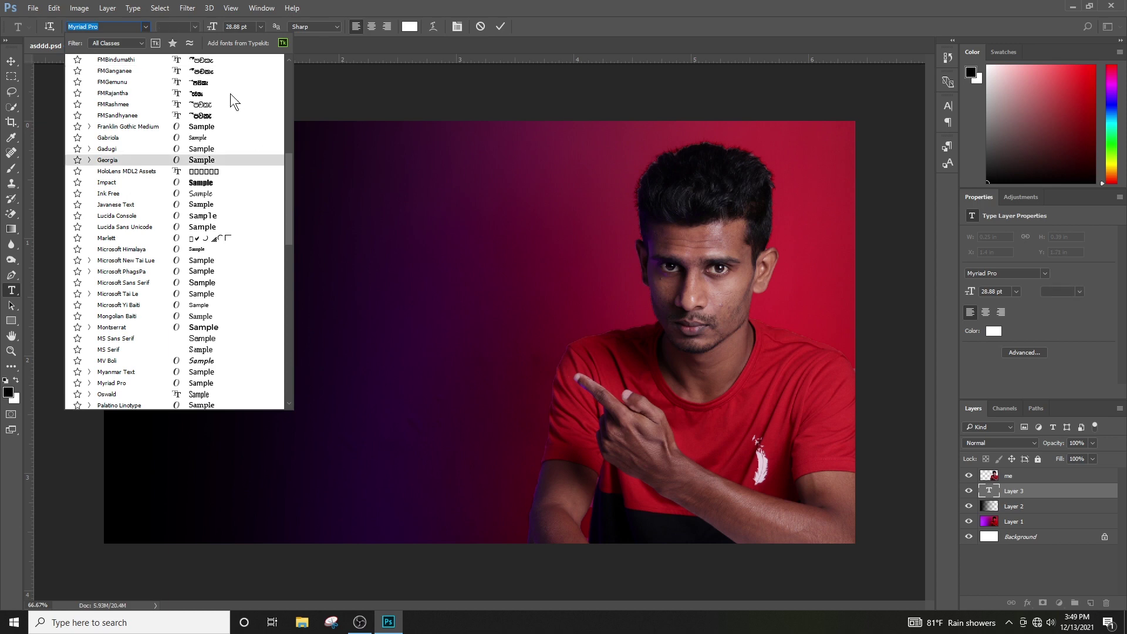
left_click(233, 99)
type("නිවැරදිව")
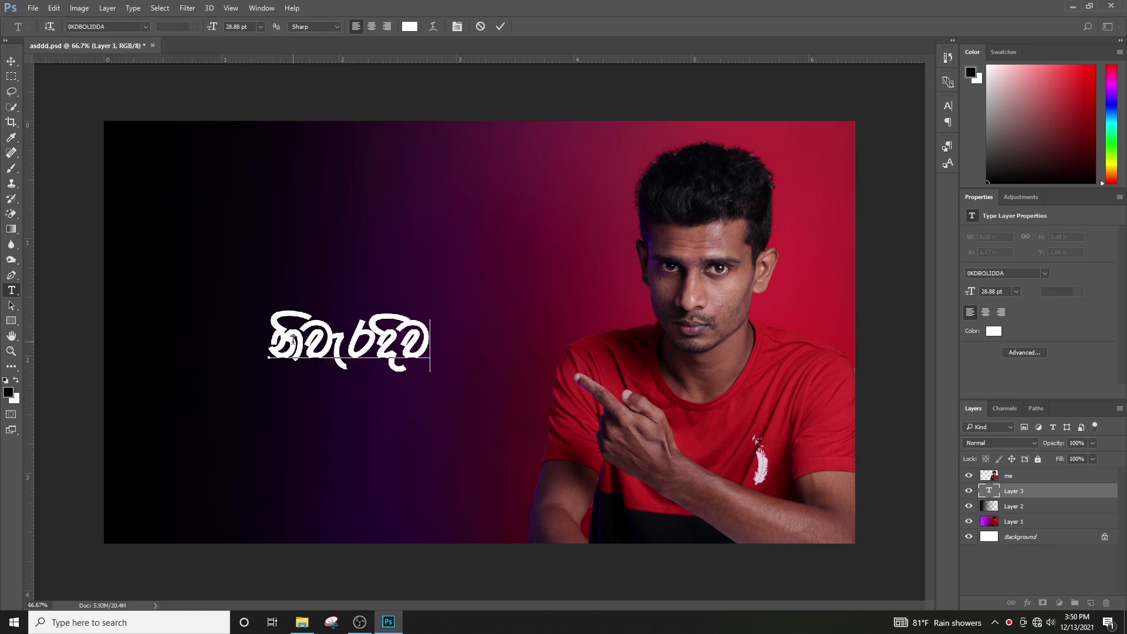
key("ctrl+a")
Add two separate white text layers lower on the canvas, one reading හදන and the other හැටි.
left_click(307, 382)
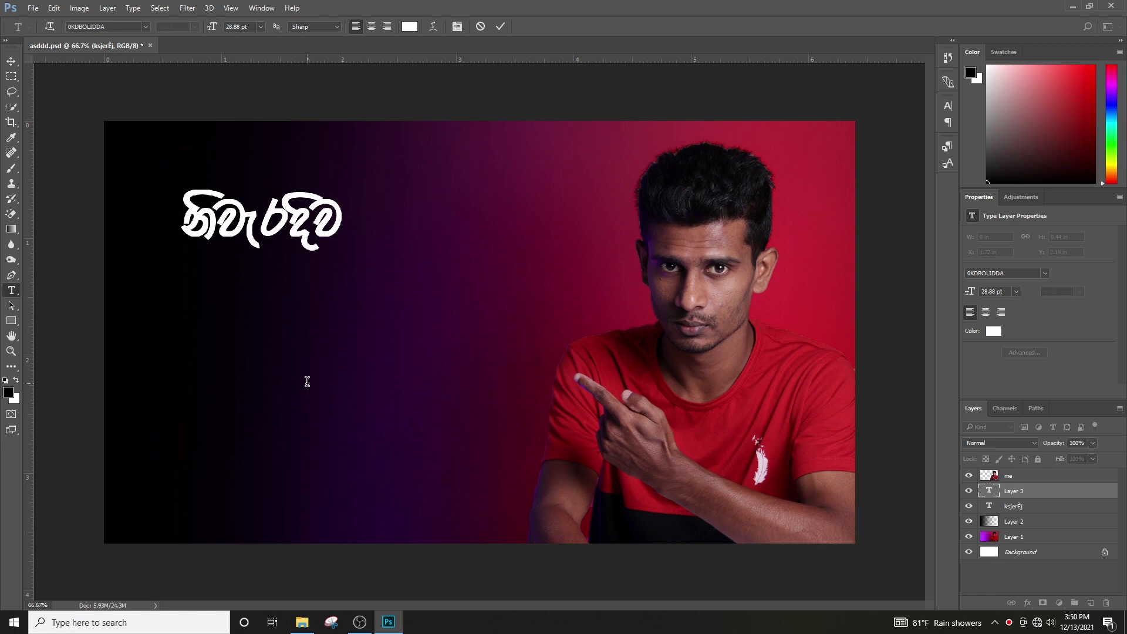
type("y")
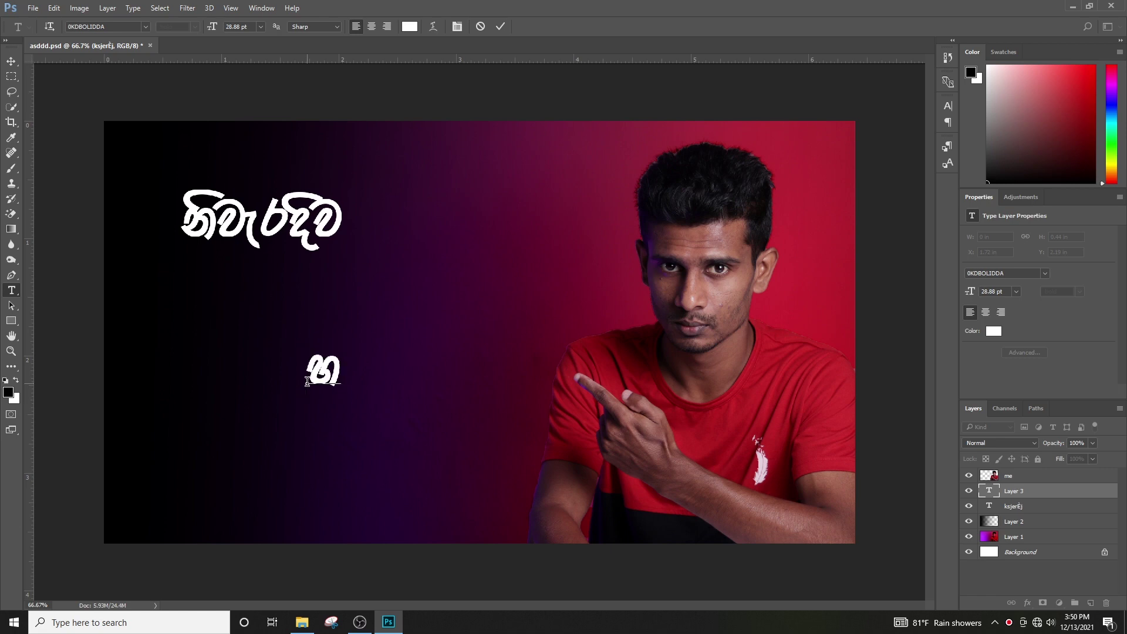
type("ok")
left_click(11, 290)
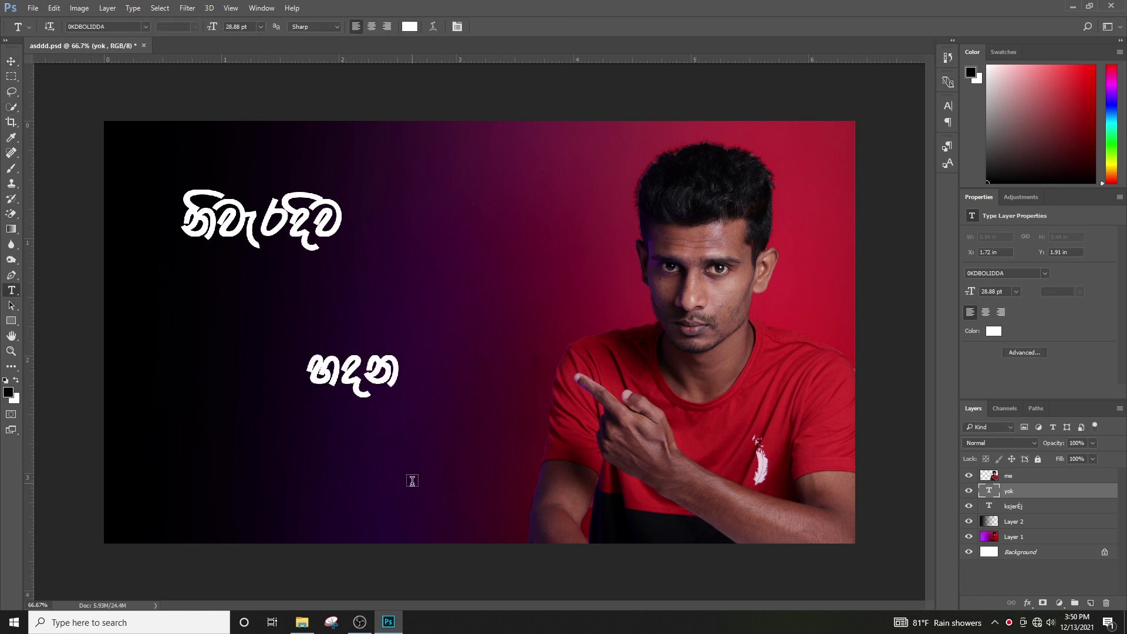
left_click(412, 480)
type("yegs")
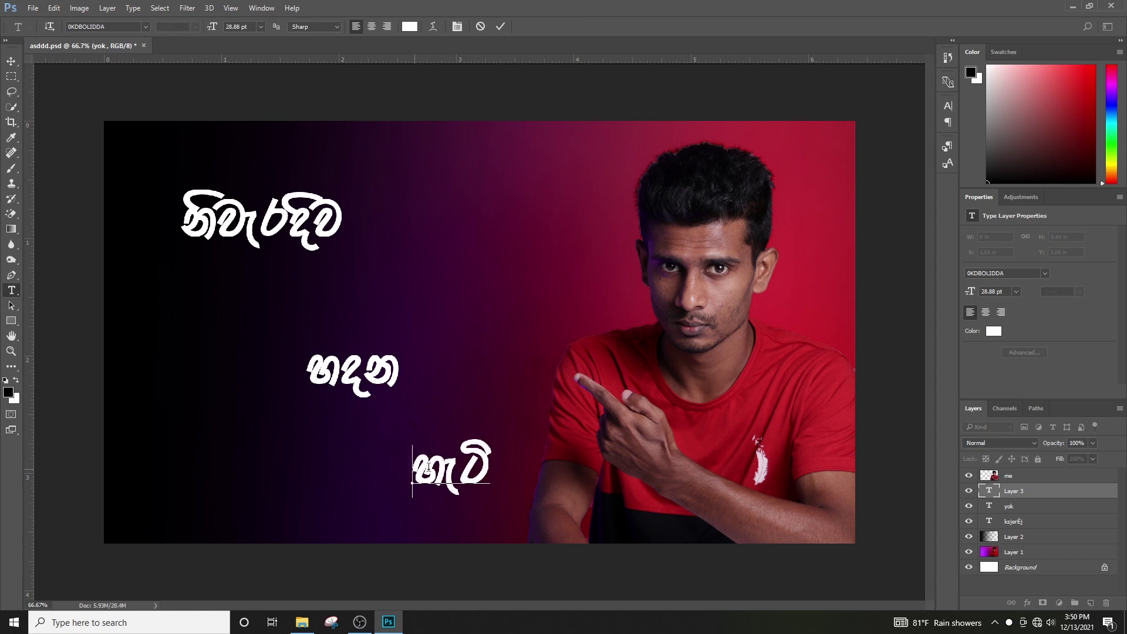
left_click_drag(414, 467, 560, 478)
key("ctrl+Return")
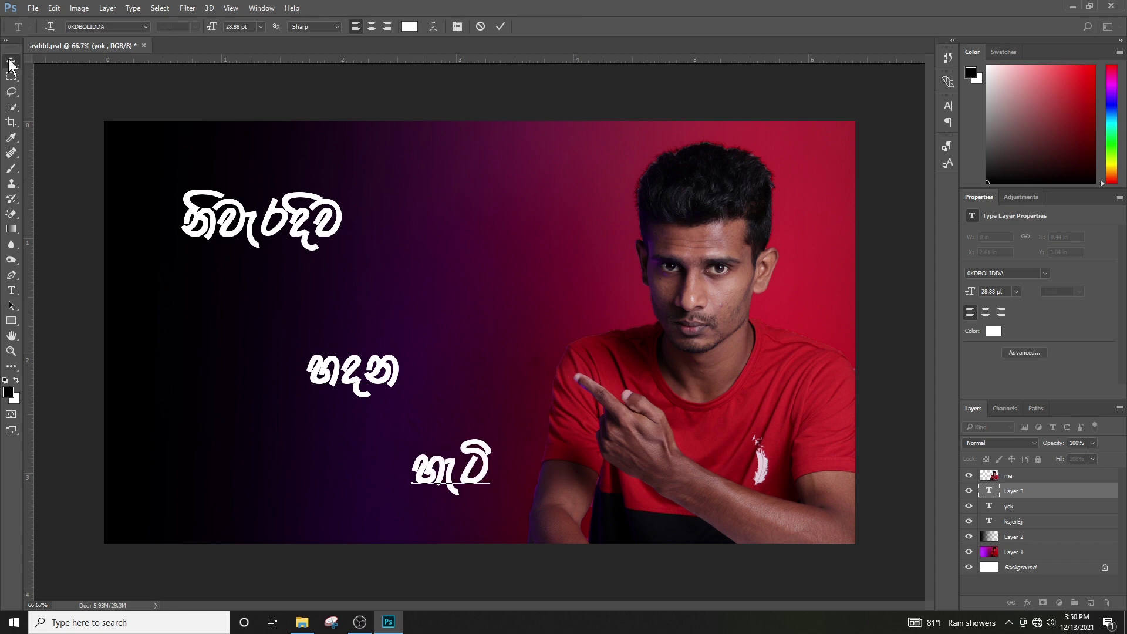
Reposition හදන and හැටි close together in the lower left of the canvas, with හැටි just beneath හදන.
key("v")
left_click_drag(361, 379, 304, 400)
left_click_drag(470, 481, 361, 455)
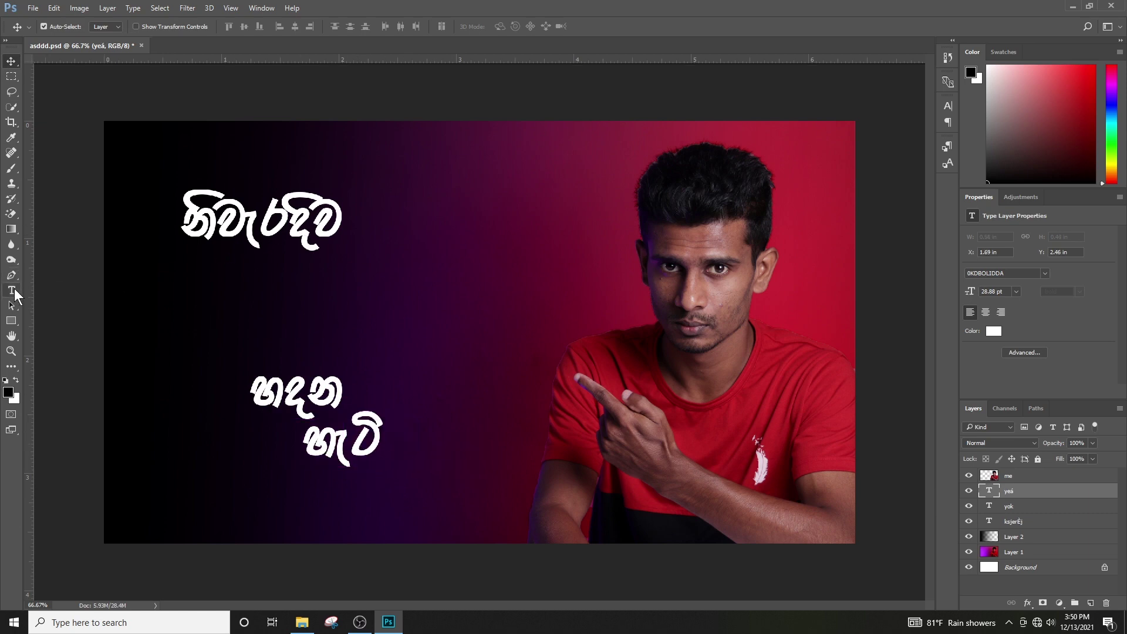
Add a white text layer reading Thumbnail between the Sinhala words, using the Oswald Regular font at 28.88 pt.
left_click(13, 289)
left_click(275, 307)
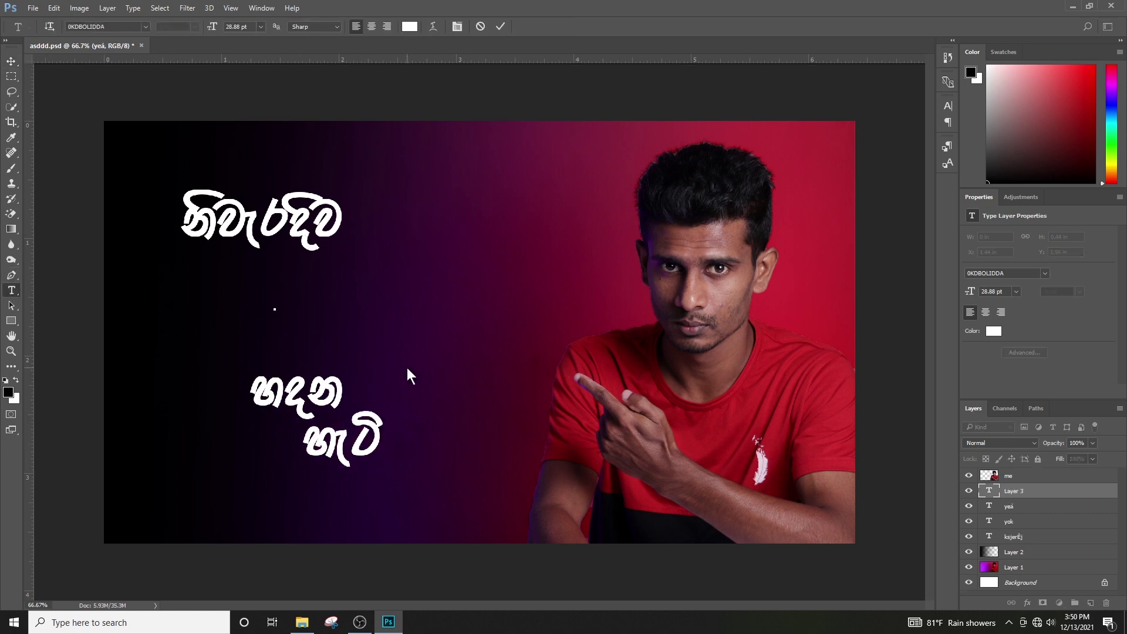
left_click(146, 27)
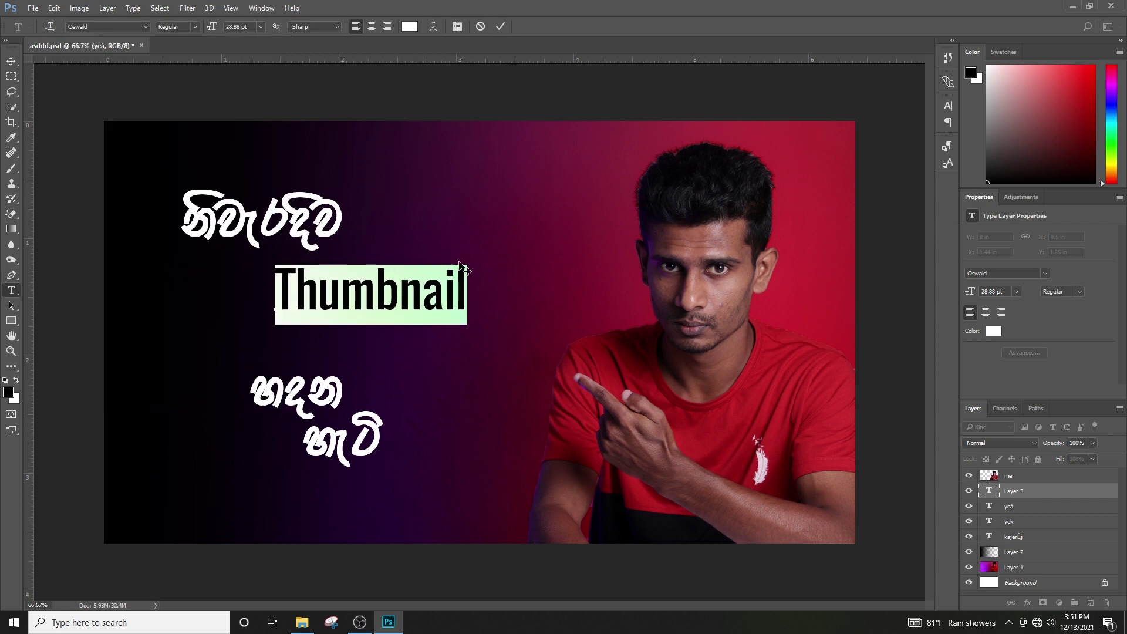
Apply faux italic to the word Thumbnail and commit the text.
left_click(262, 8)
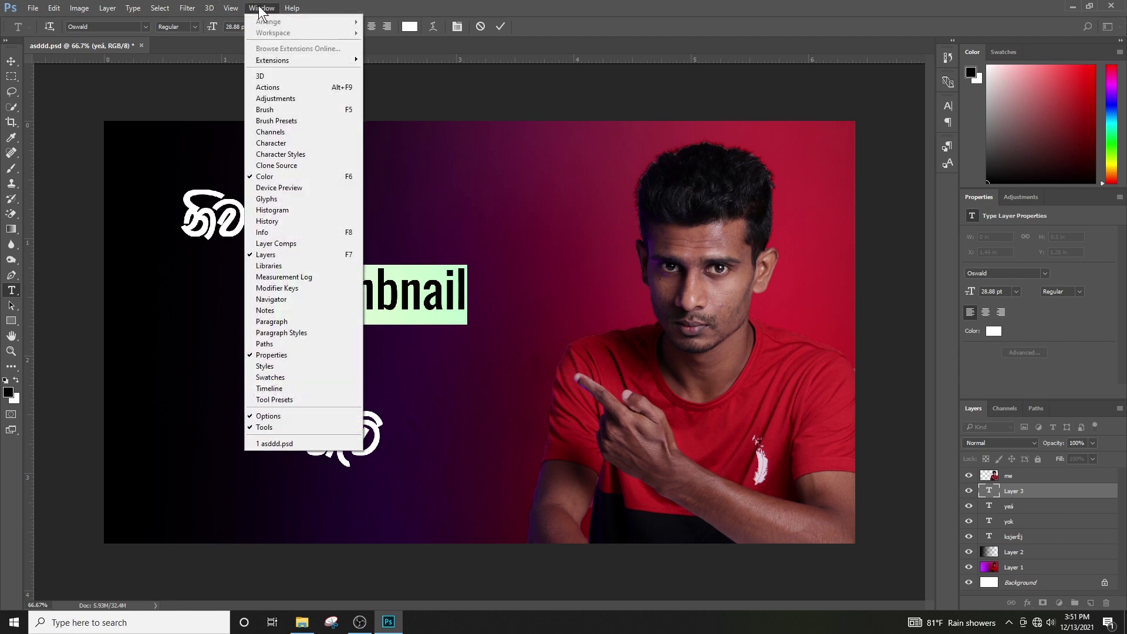
left_click(265, 143)
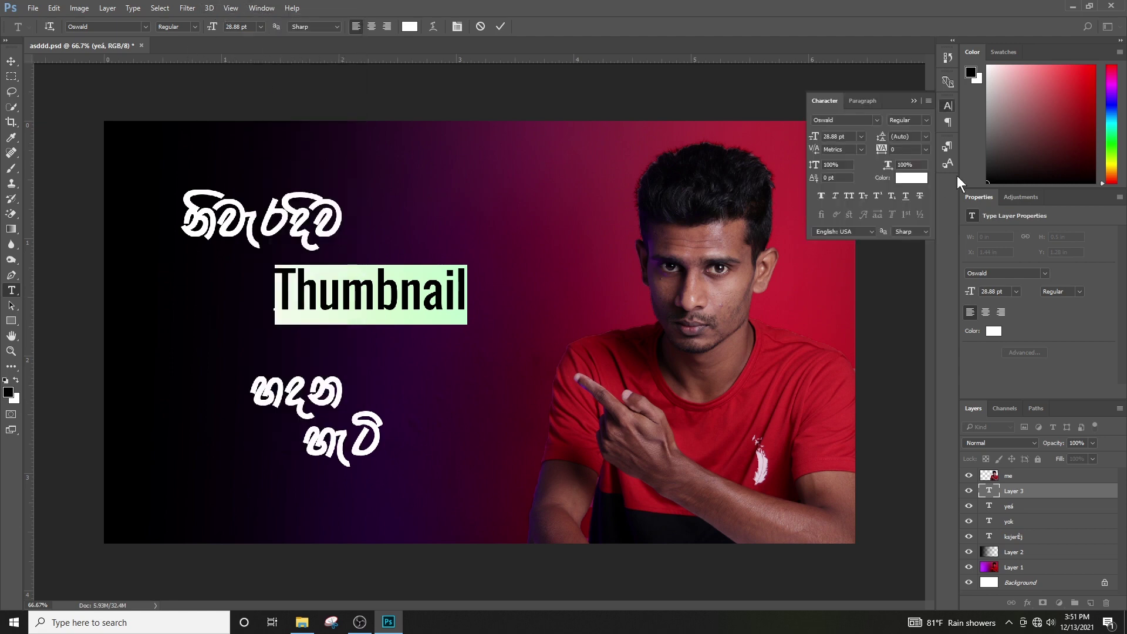
left_click(834, 197)
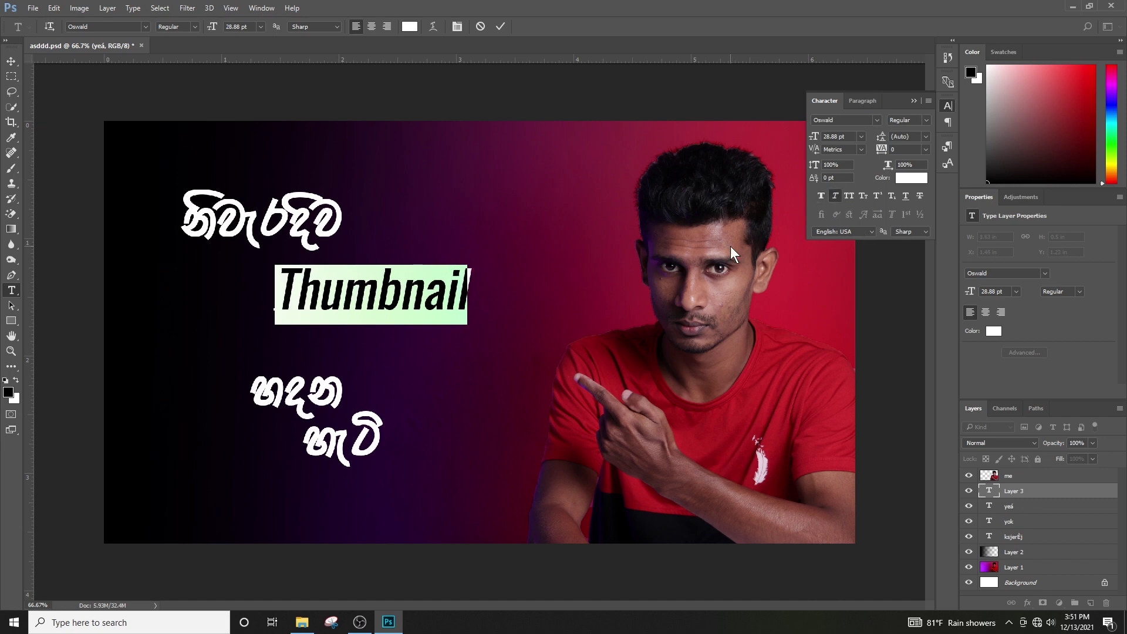
left_click(290, 238)
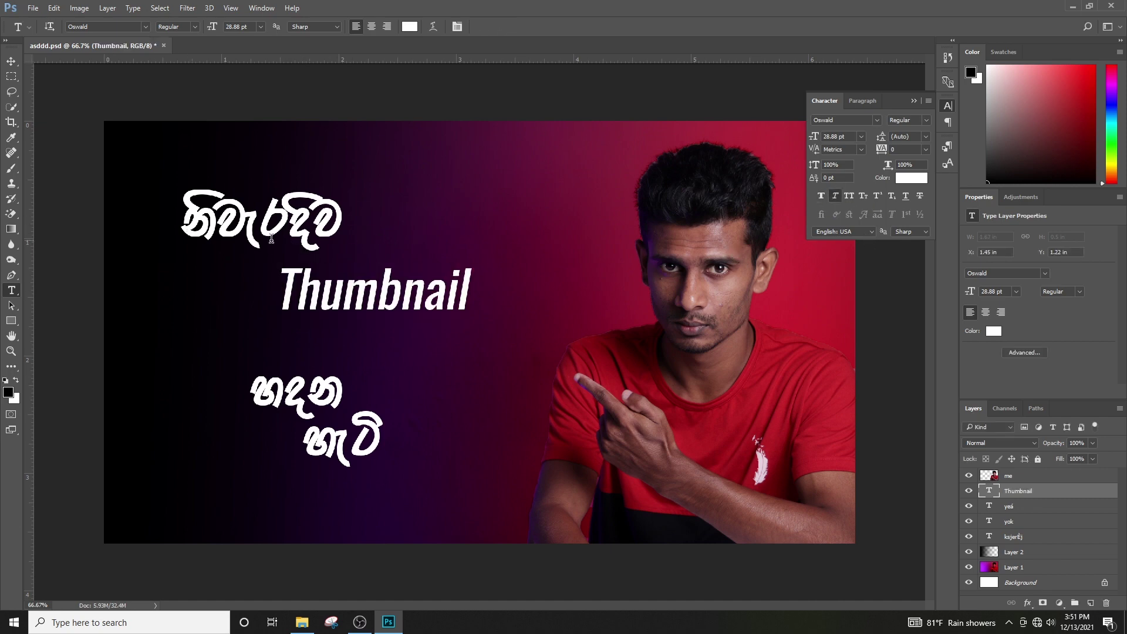
Apply faux italic to the three Sinhala words නිවැරදිව, හදන and හැටි.
double_click(203, 220)
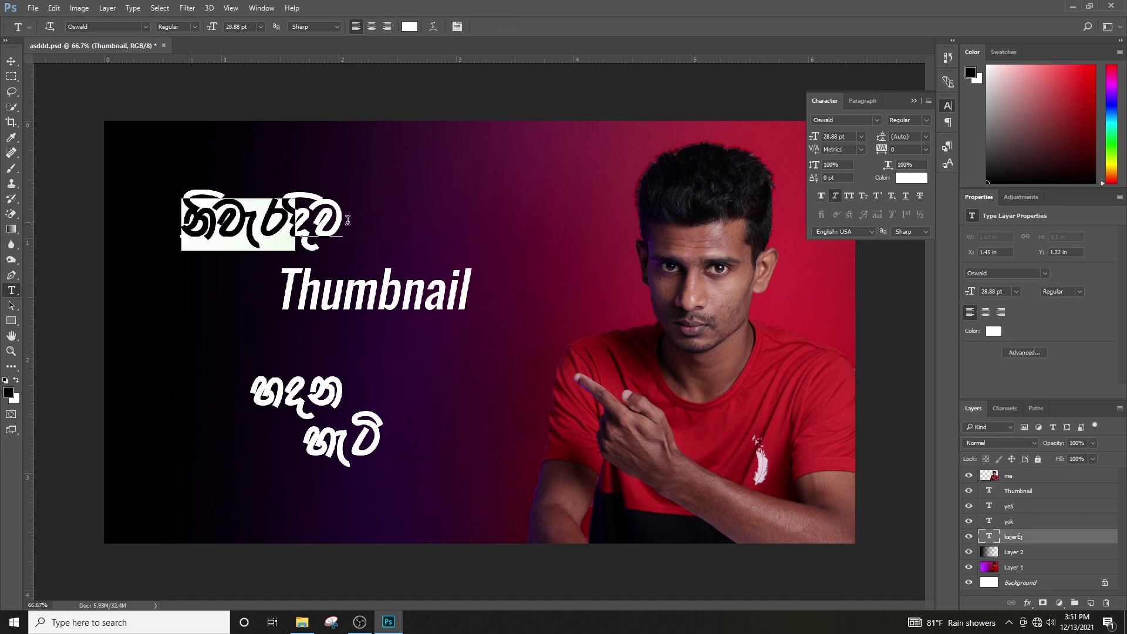
left_click(836, 196)
double_click(269, 398)
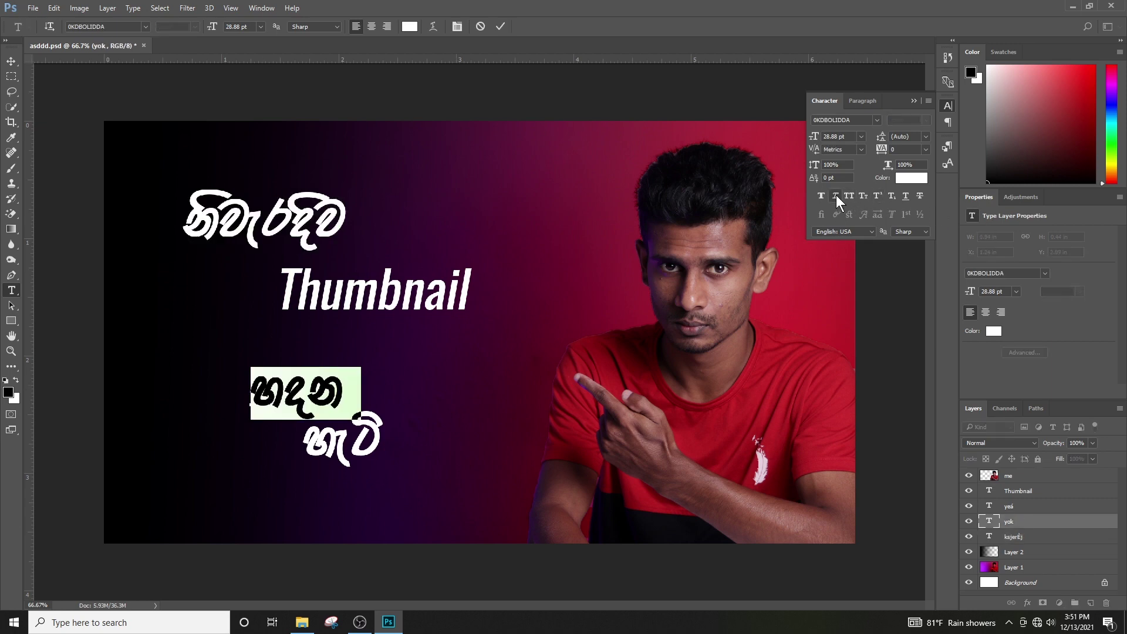
key("ctrl+Return")
key("v")
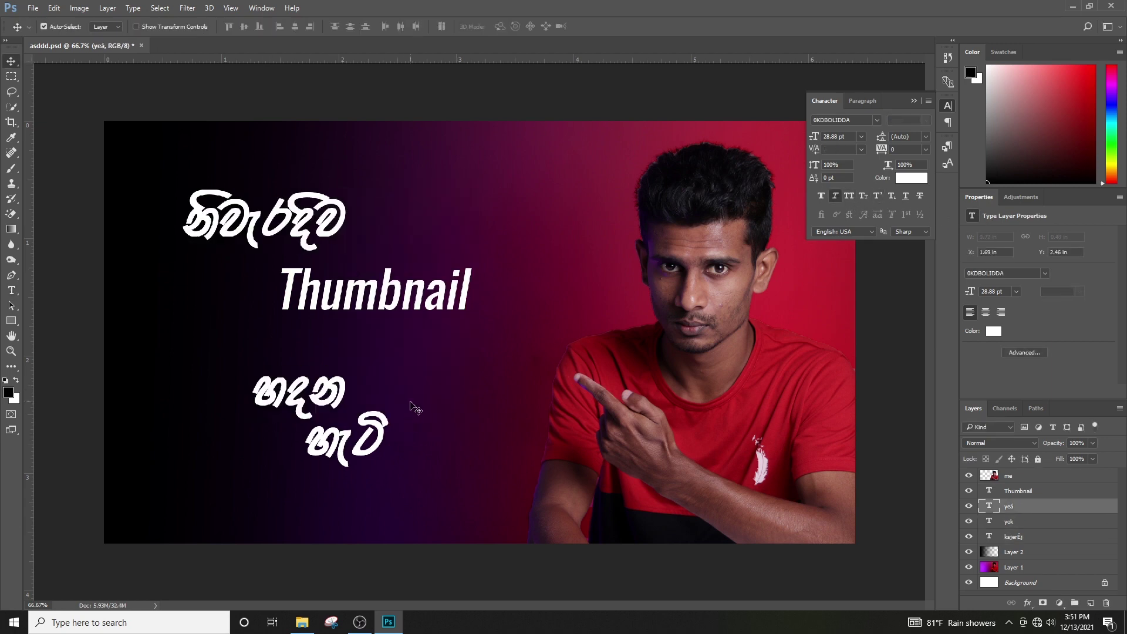
Scale Thumbnail up to about 195% and position it between නිවැරදිව and හදන.
left_click_drag(415, 298, 392, 331)
key("ctrl+t")
left_click_drag(448, 301, 627, 215)
left_click_drag(546, 300, 471, 319)
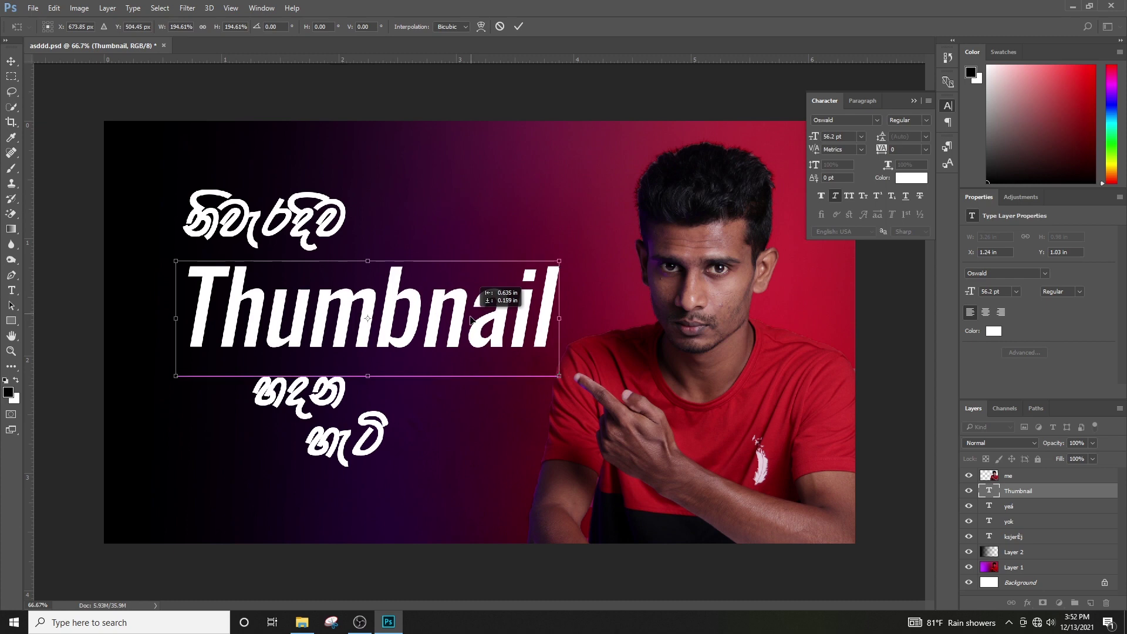
key("Return")
Move නිවැරදිව close above Thumbnail, stagger හදන and හැටි diagonally beneath its right half, and save the document.
left_click_drag(299, 233, 313, 246)
left_click_drag(308, 402, 435, 381)
left_click_drag(472, 470, 378, 458)
left_click_drag(422, 376, 487, 384)
left_click_drag(371, 437, 423, 431)
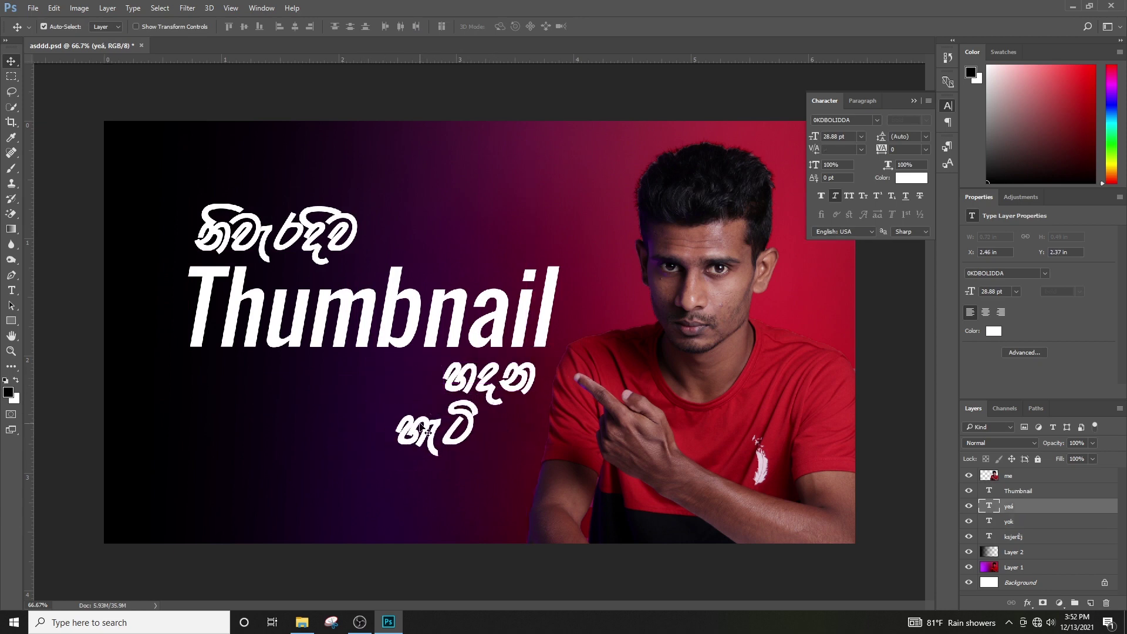
left_click_drag(487, 392, 411, 389)
left_click_drag(428, 426, 458, 409)
key("ctrl+s")
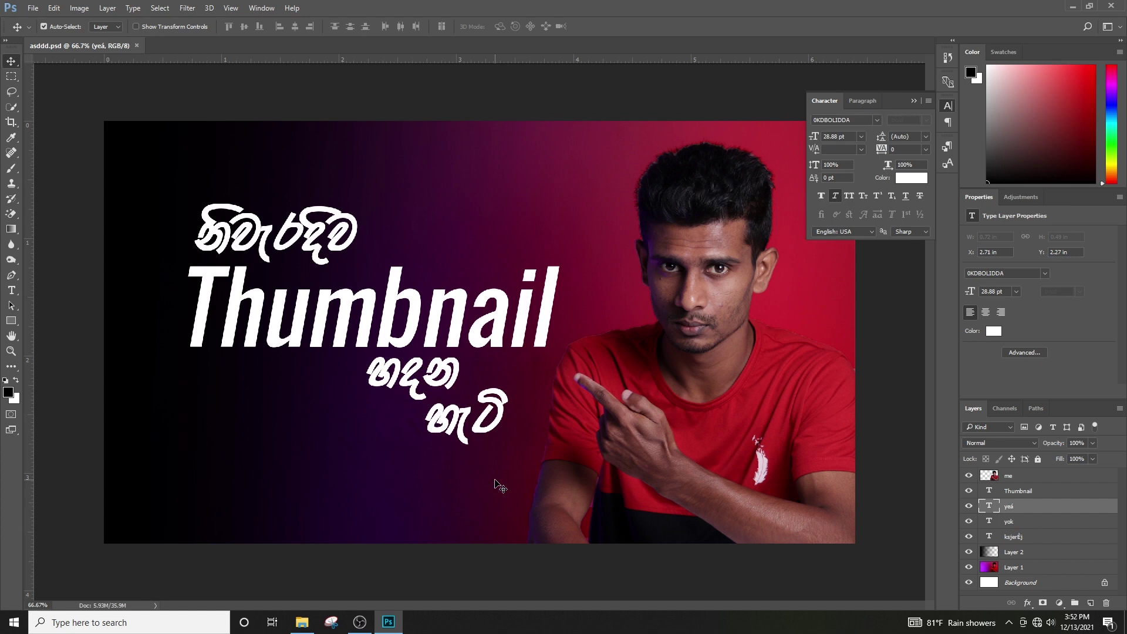
Add a black drop shadow to the Thumbnail layer with 75% opacity, 35 px distance and 65 px size.
right_click(421, 312)
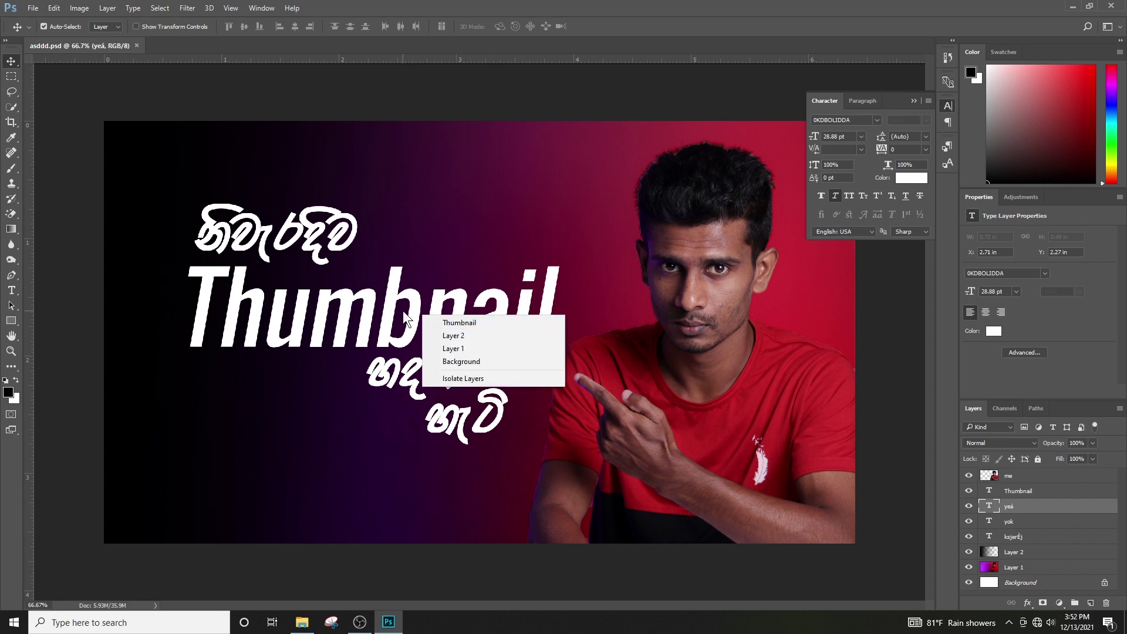
right_click(411, 306)
left_click(435, 313)
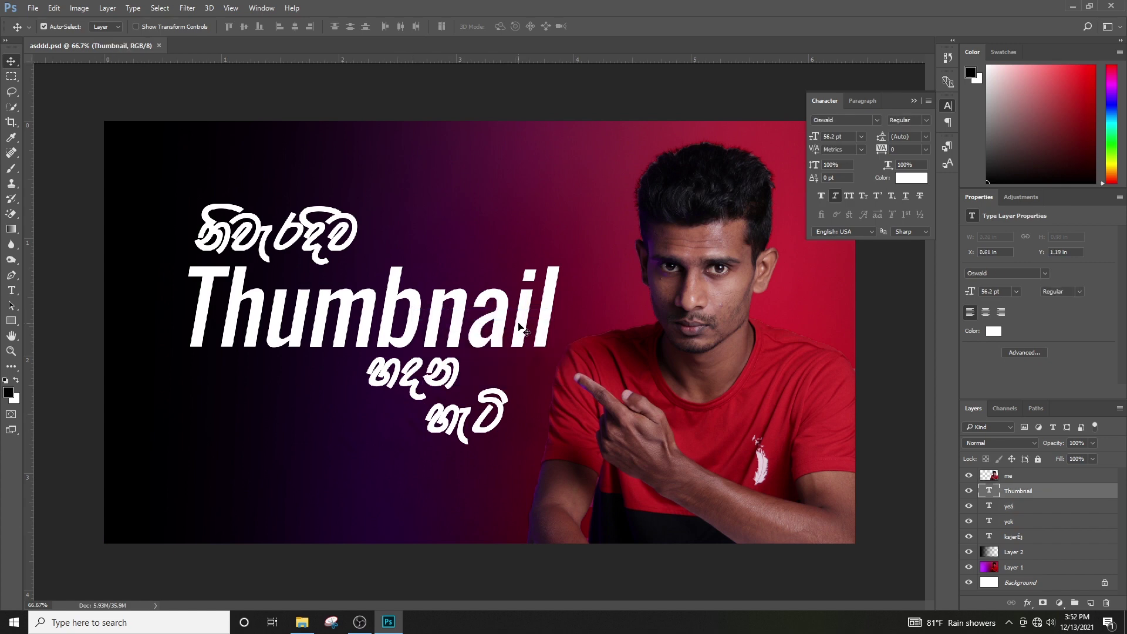
right_click(1067, 494)
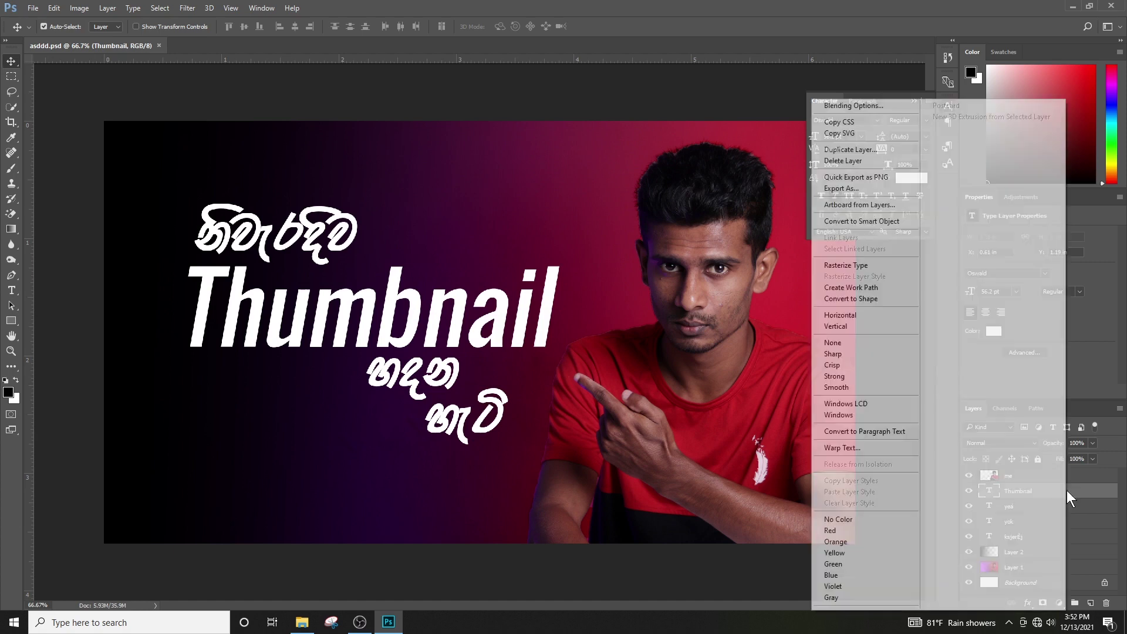
left_click(871, 103)
left_click_drag(616, 118, 940, 115)
left_click(709, 333)
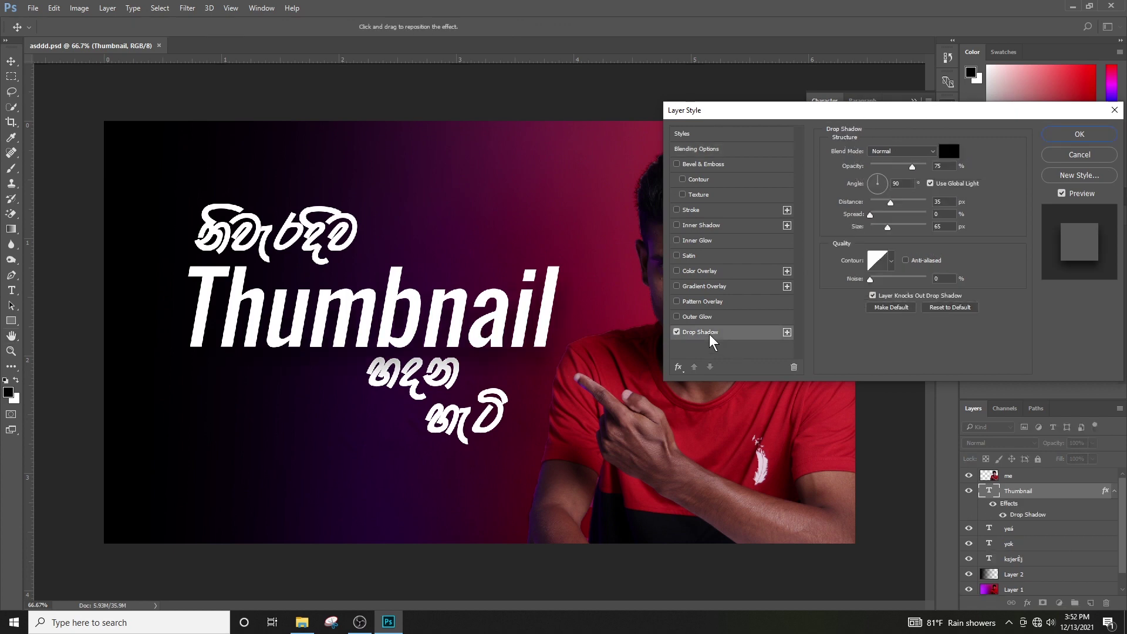
Add a 2 px outside stroke in white (ffffff) to the Thumbnail layer and accept the layer style.
left_click(691, 209)
left_click(856, 237)
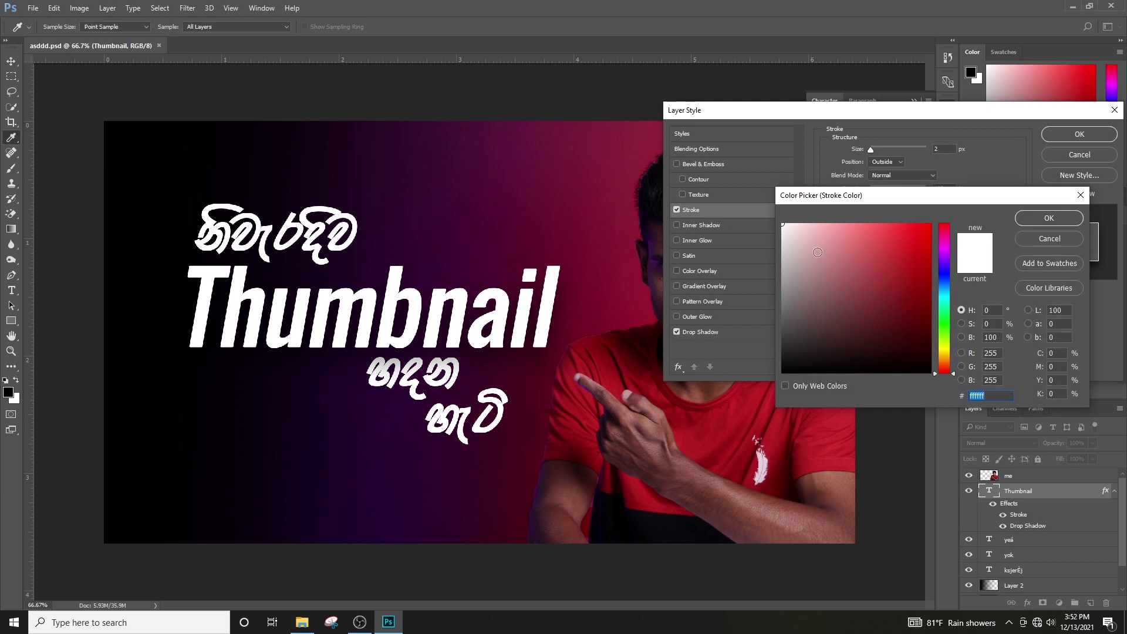
left_click(1033, 216)
left_click(1065, 134)
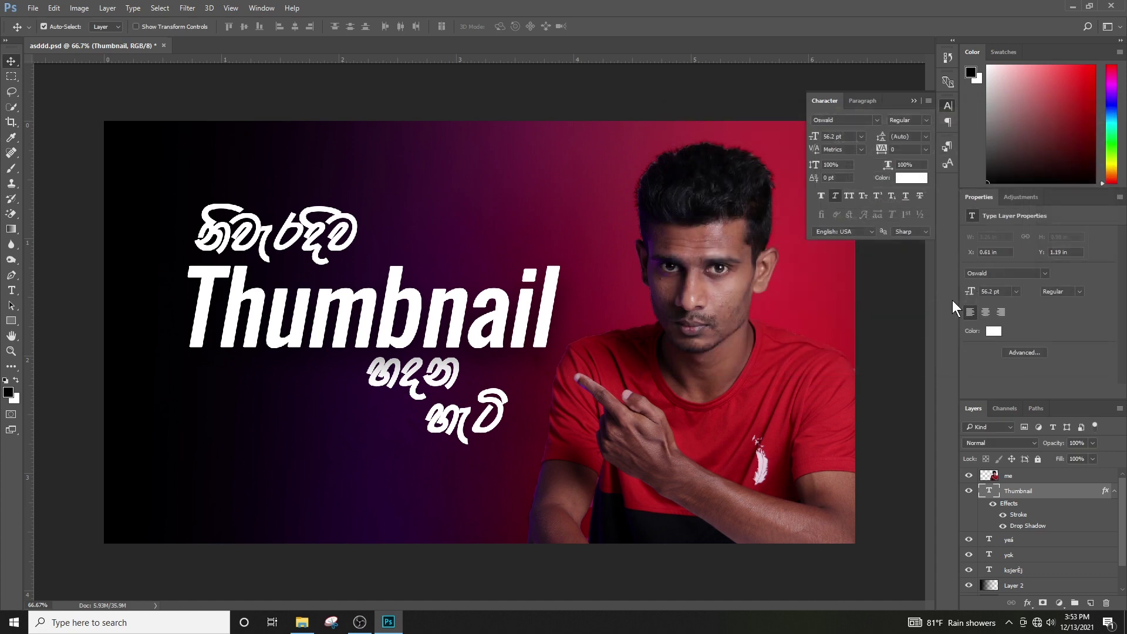
Try bright green for the Thumbnail text, settle on dark blue, and close its layer style unchanged.
left_click(917, 178)
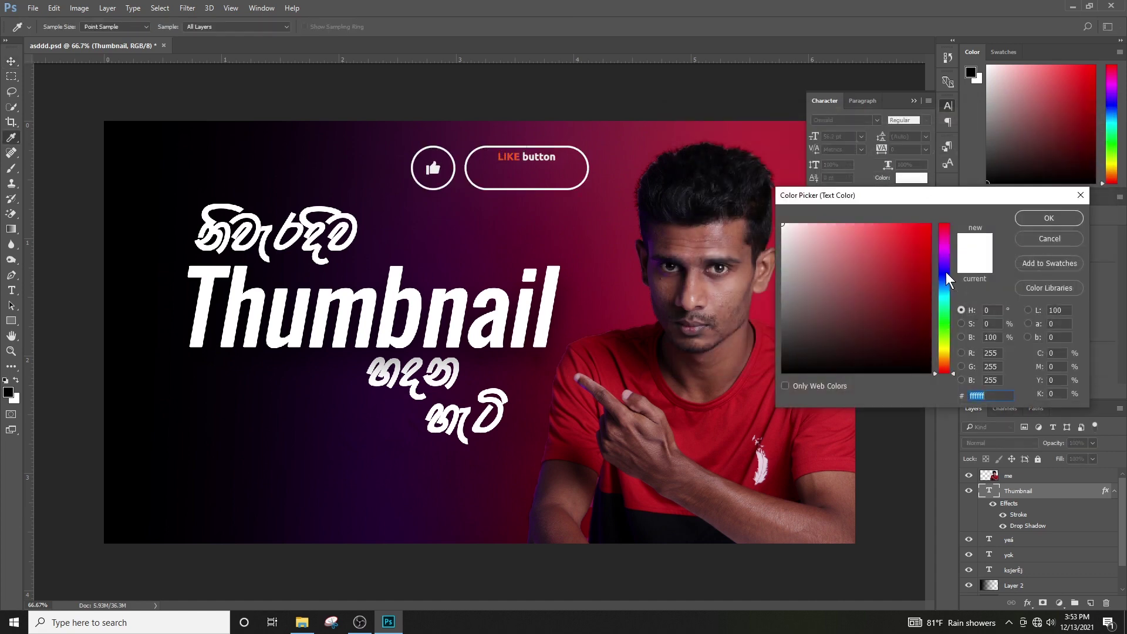
left_click(945, 332)
left_click(930, 224)
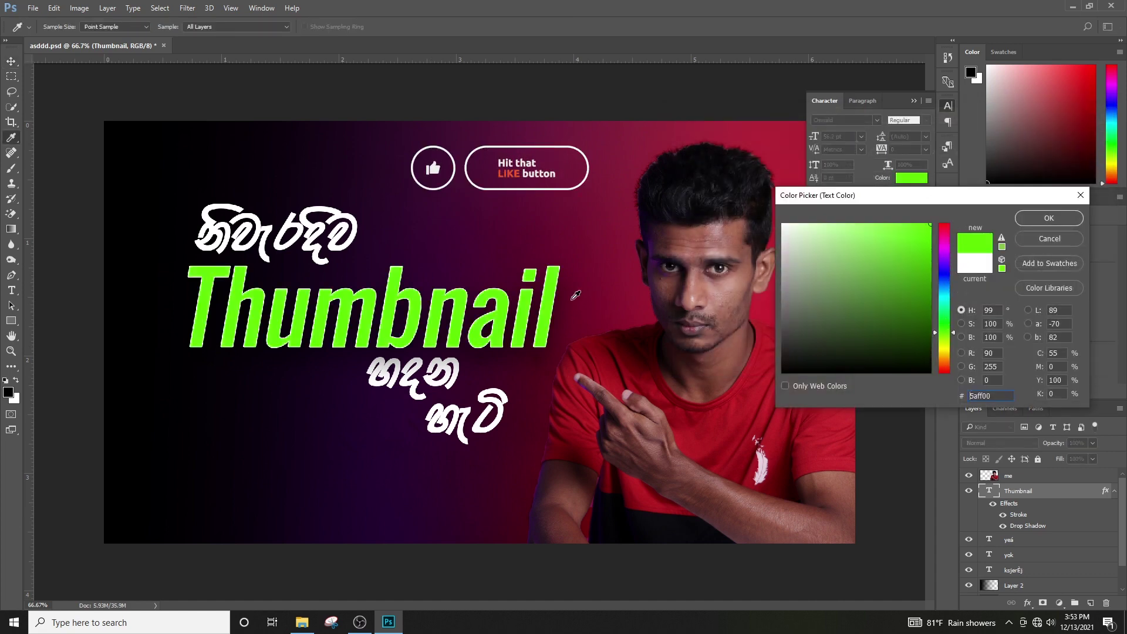
left_click(945, 274)
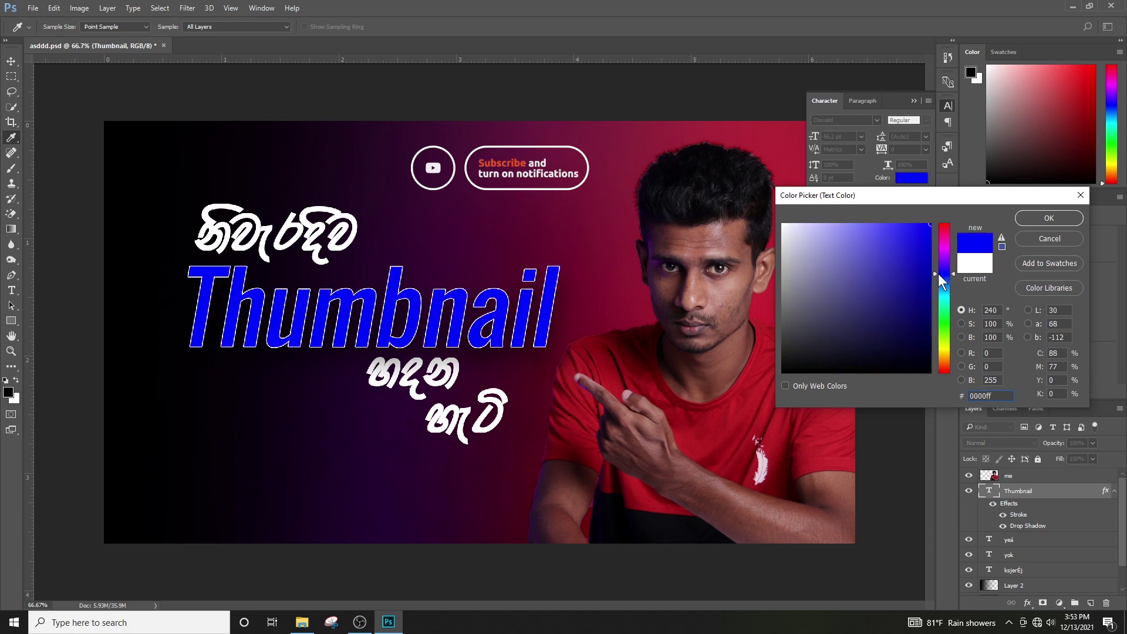
left_click(928, 293)
left_click(1050, 218)
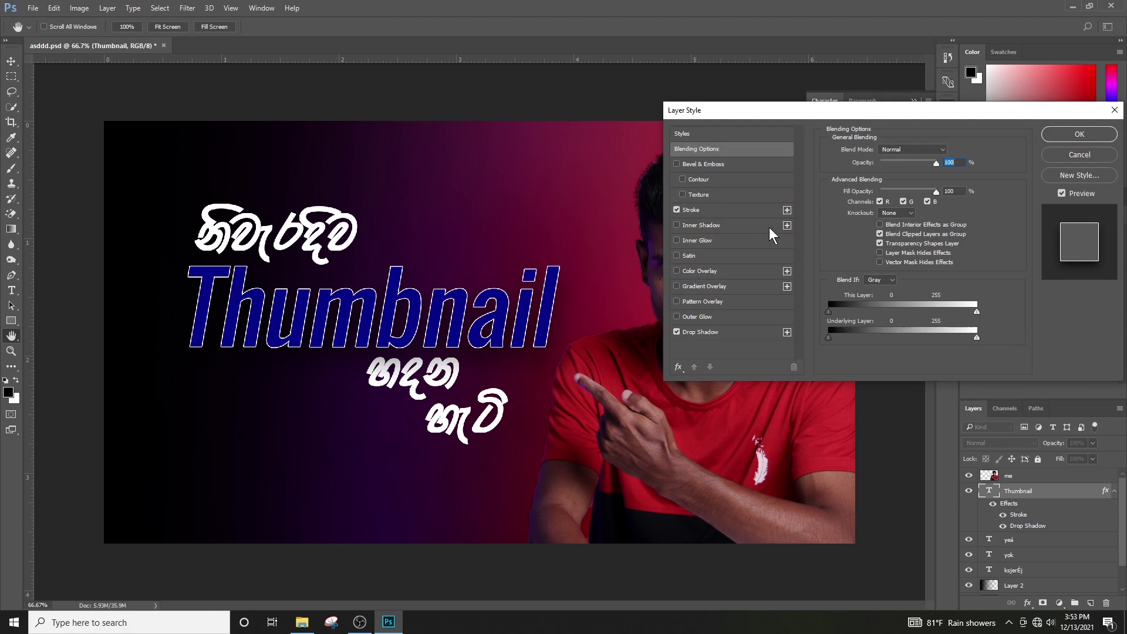
key("Return")
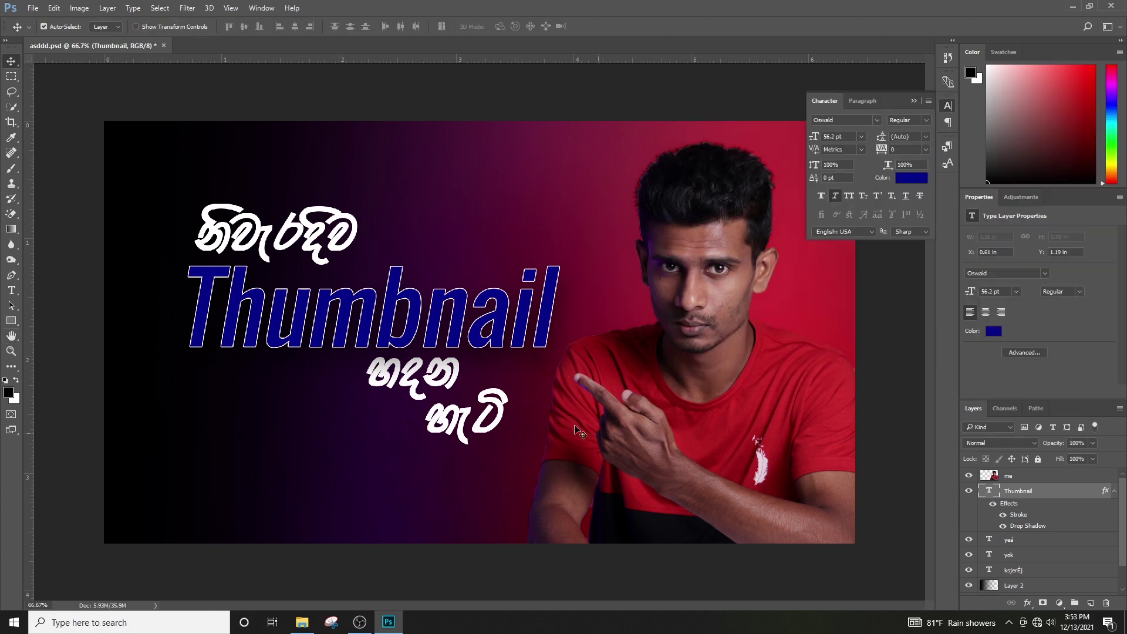
Recolour නිවැරදිව to lime green 8aff00 and nudge it slightly down towards Thumbnail.
right_click(291, 234)
left_click(314, 240)
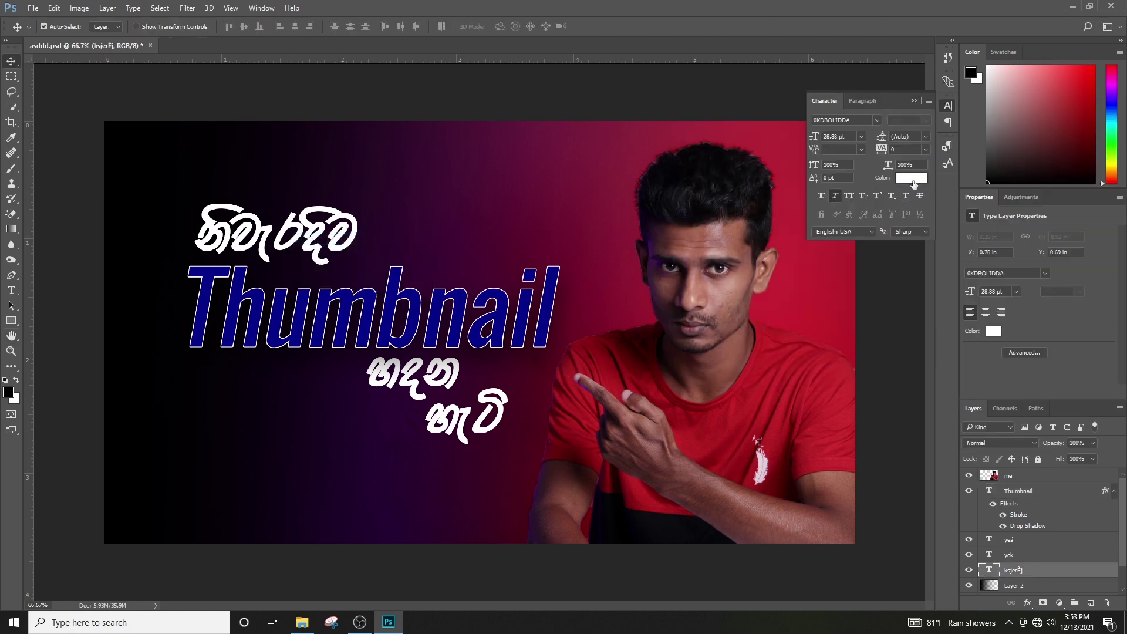
left_click(909, 178)
left_click(945, 337)
left_click(930, 225)
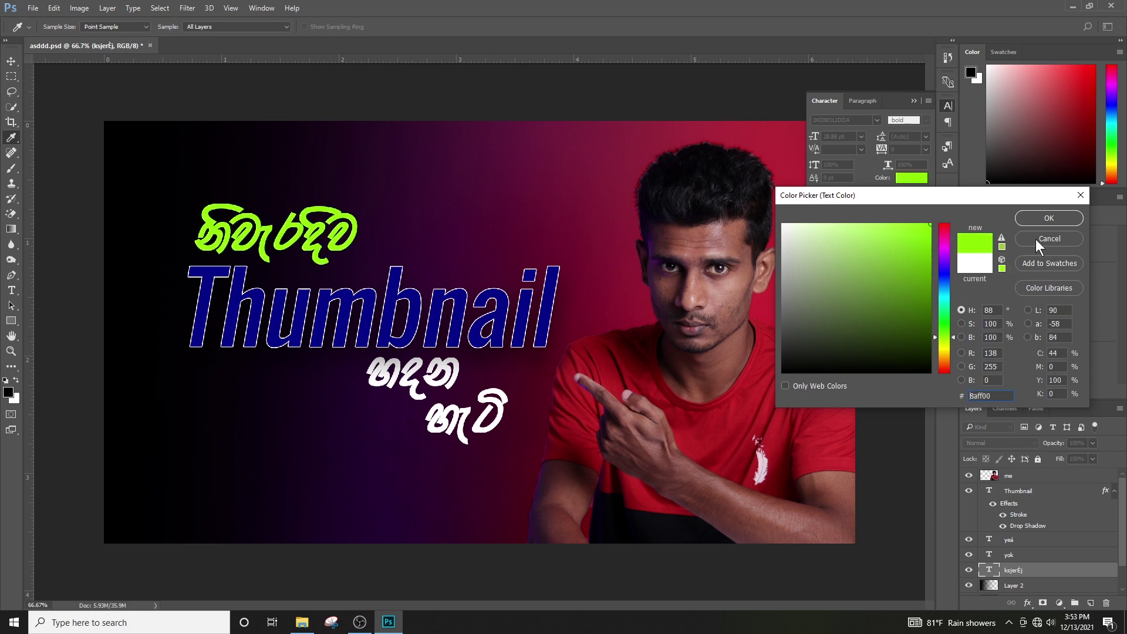
left_click(1043, 220)
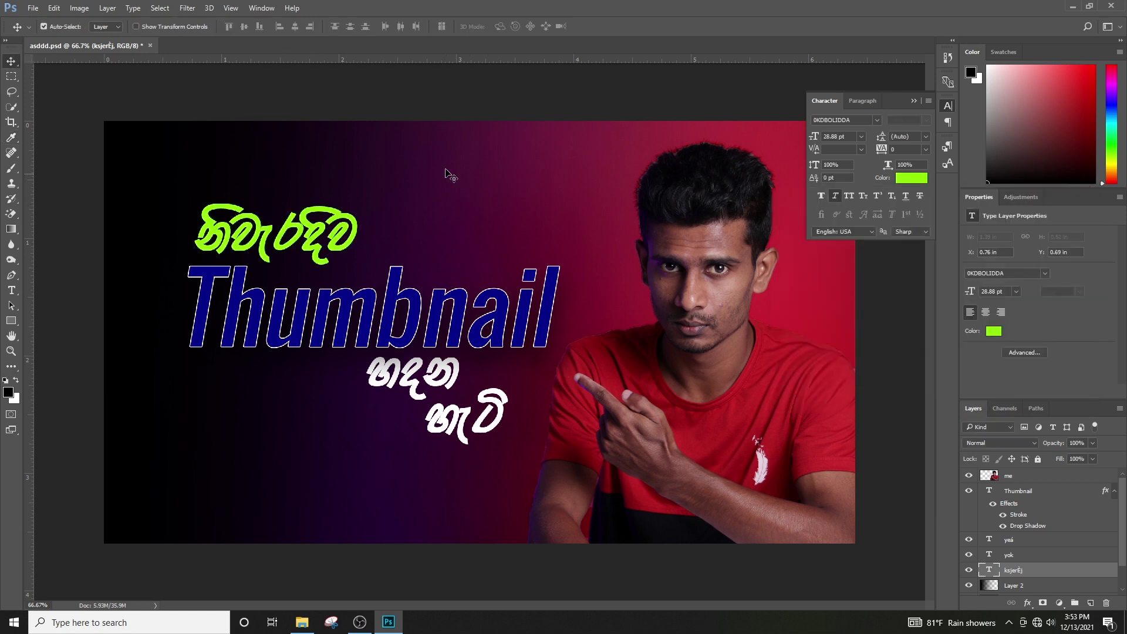
left_click(951, 106)
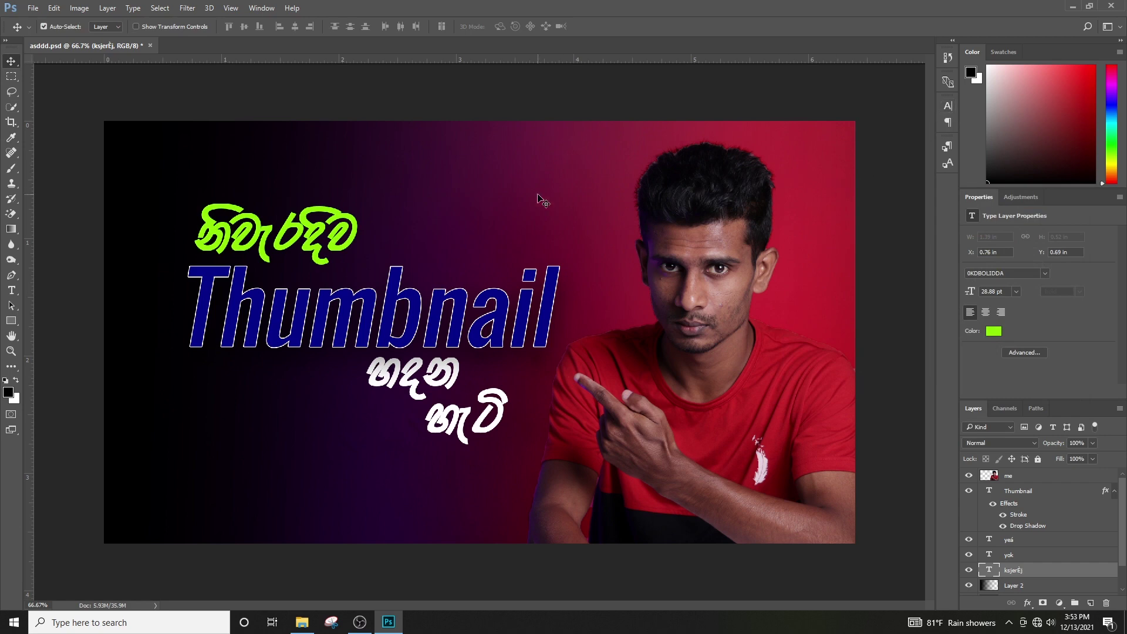
left_click_drag(370, 233, 373, 242)
Add a drop shadow and a 2 px outside stroke to the word හදන.
right_click(460, 390)
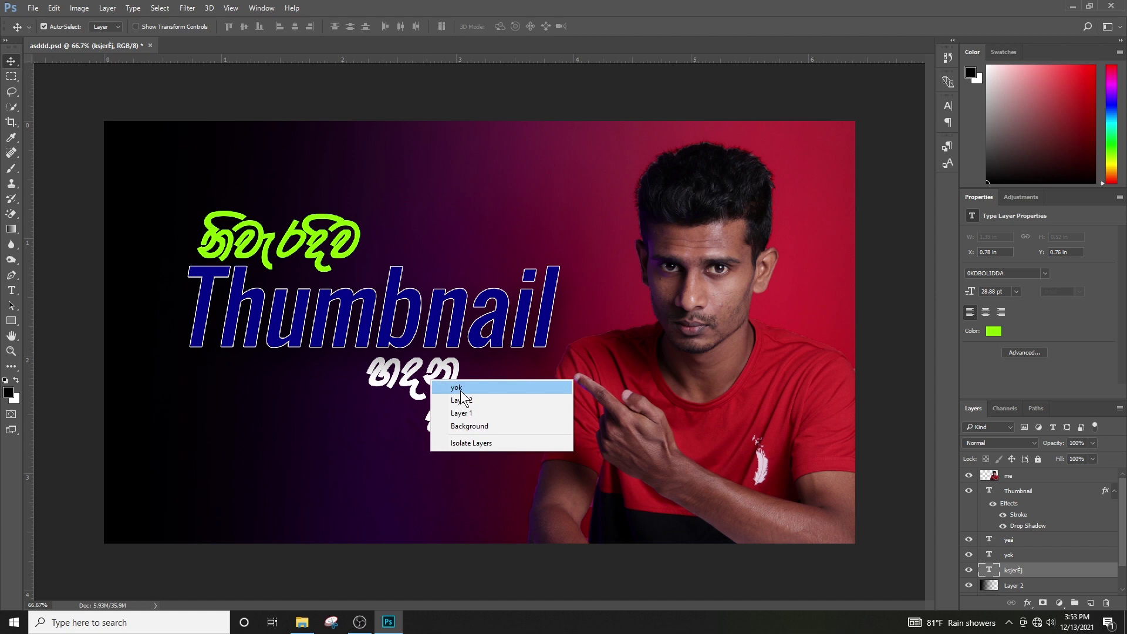
left_click(461, 389)
double_click(1074, 558)
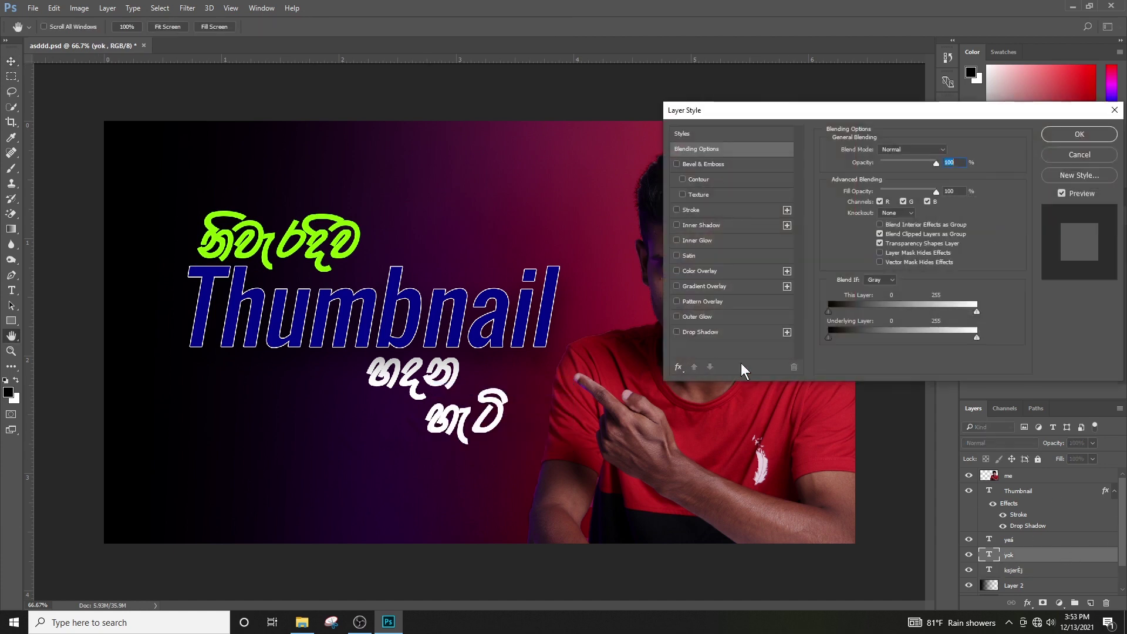
left_click(704, 330)
left_click(695, 210)
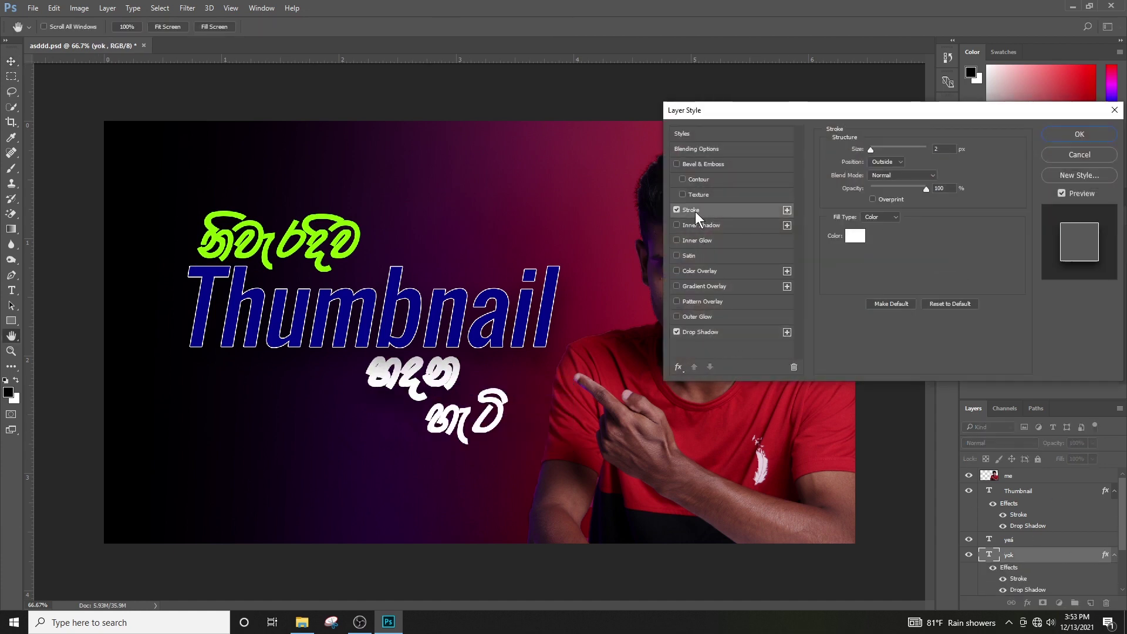
Change the stroke on හදන to black 000000, make it slightly thicker, and accept the layer style.
left_click(854, 236)
left_click(931, 372)
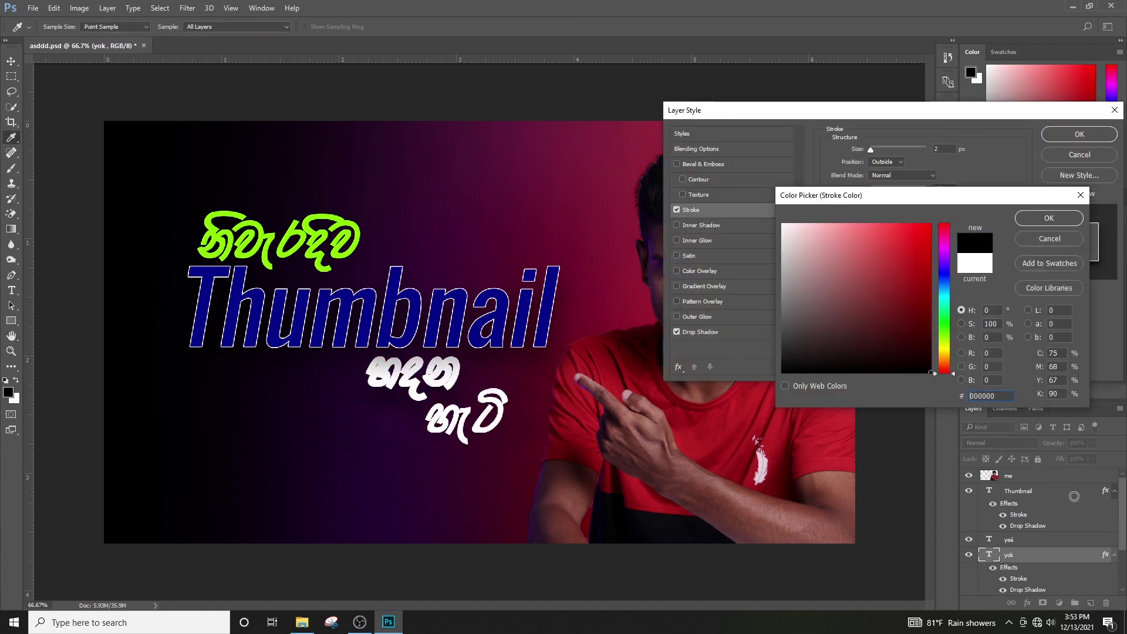
left_click(1049, 219)
left_click_drag(872, 150, 875, 149)
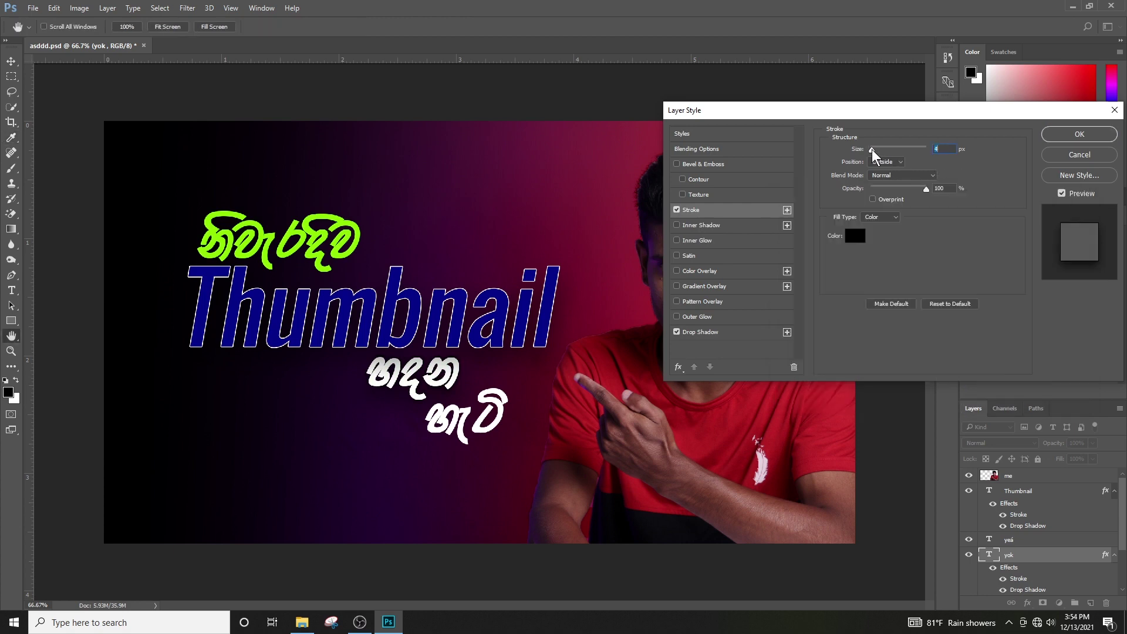
key("Return")
Give හැටි and නිවැරදිව a matching stroke and drop shadow.
key("v")
right_click(311, 235)
left_click(321, 238)
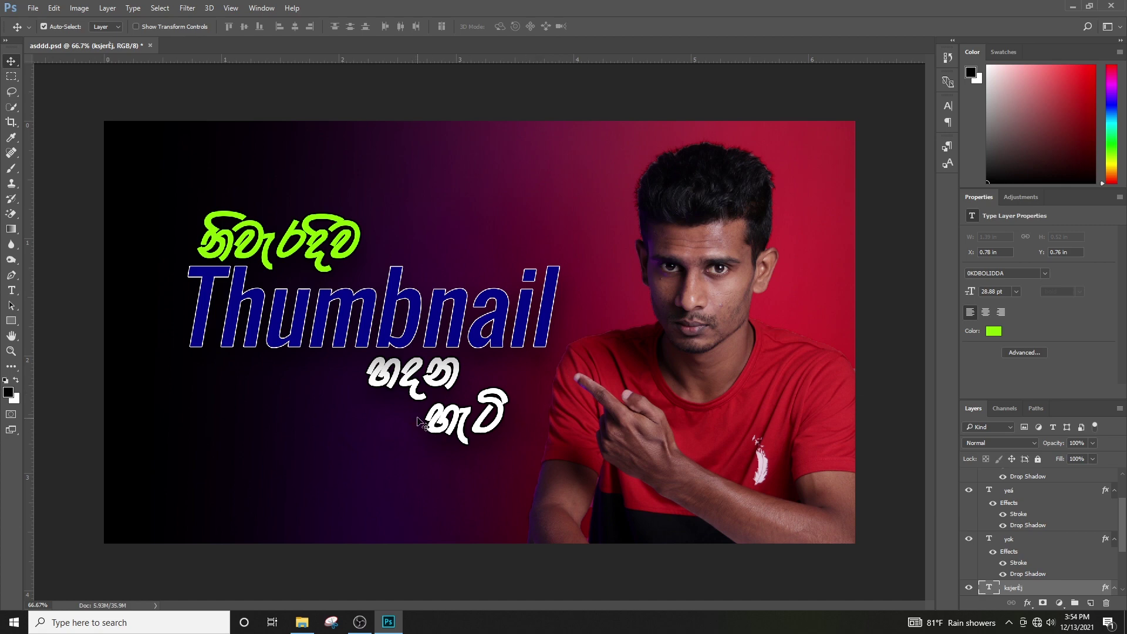
Scale the word හදන up to about 114%, extending it down and to the left.
left_click(407, 384)
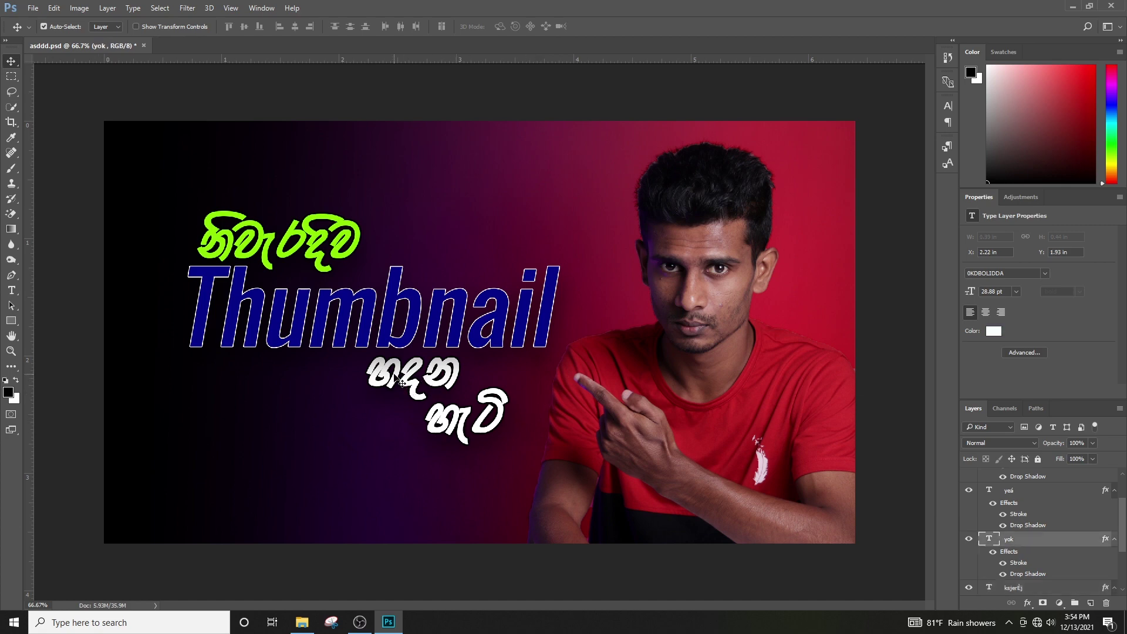
key("ctrl+t")
left_click_drag(367, 404, 353, 406)
key("Return")
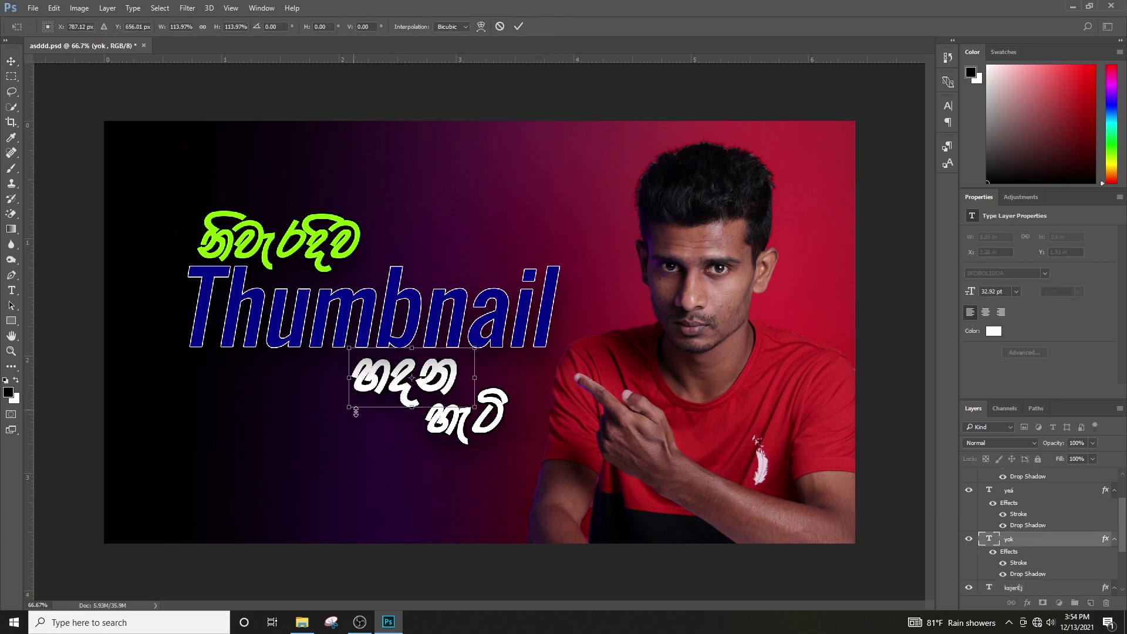
Apply the scaling of හදන, select the whole Thumbnail text, and open that layer's stroke settings.
left_click(472, 431)
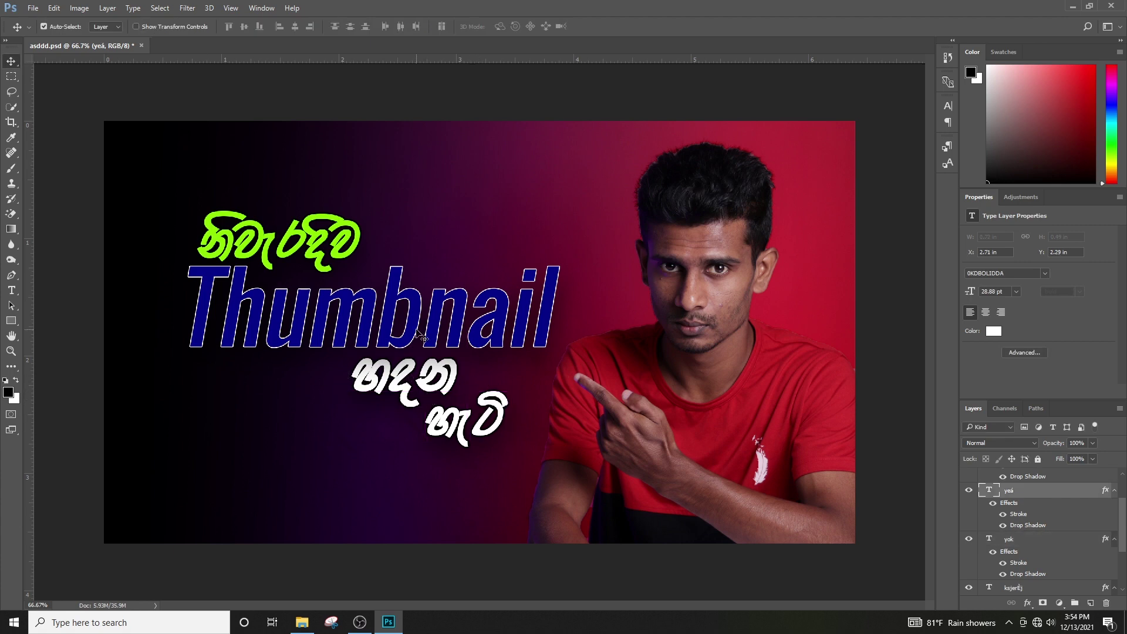
left_click(12, 290)
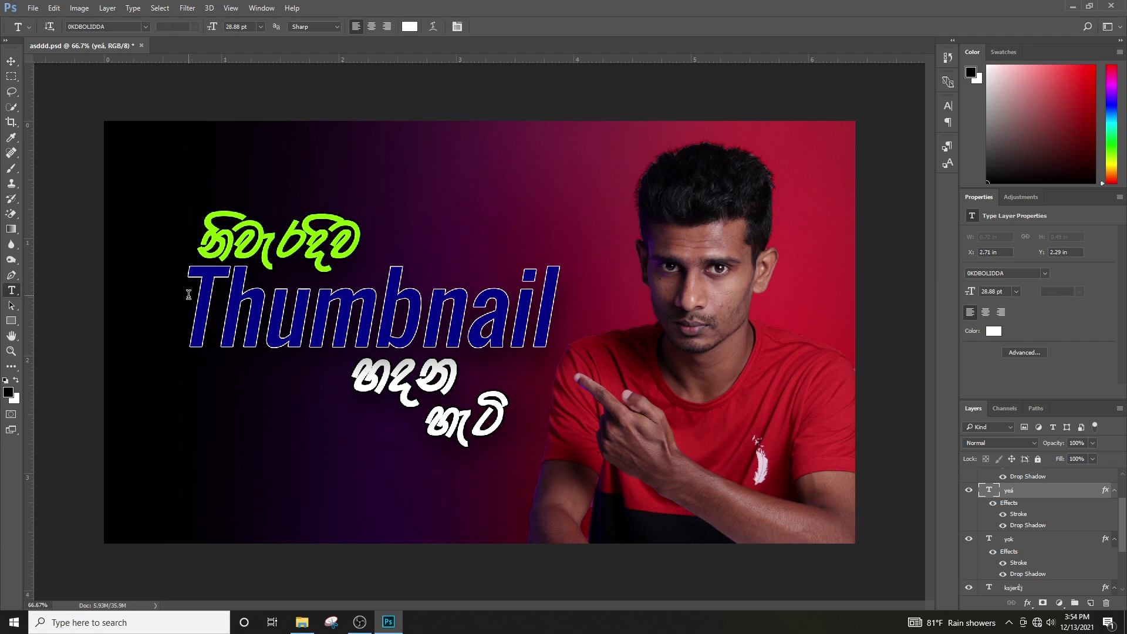
left_click_drag(216, 306, 555, 305)
key("ctrl+a")
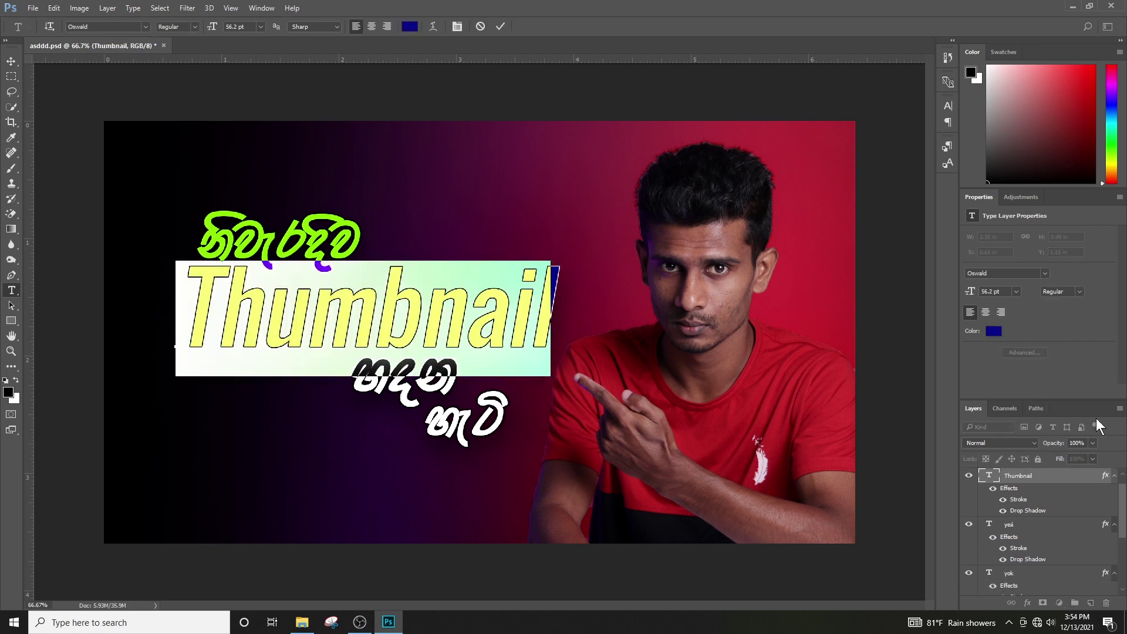
double_click(1050, 499)
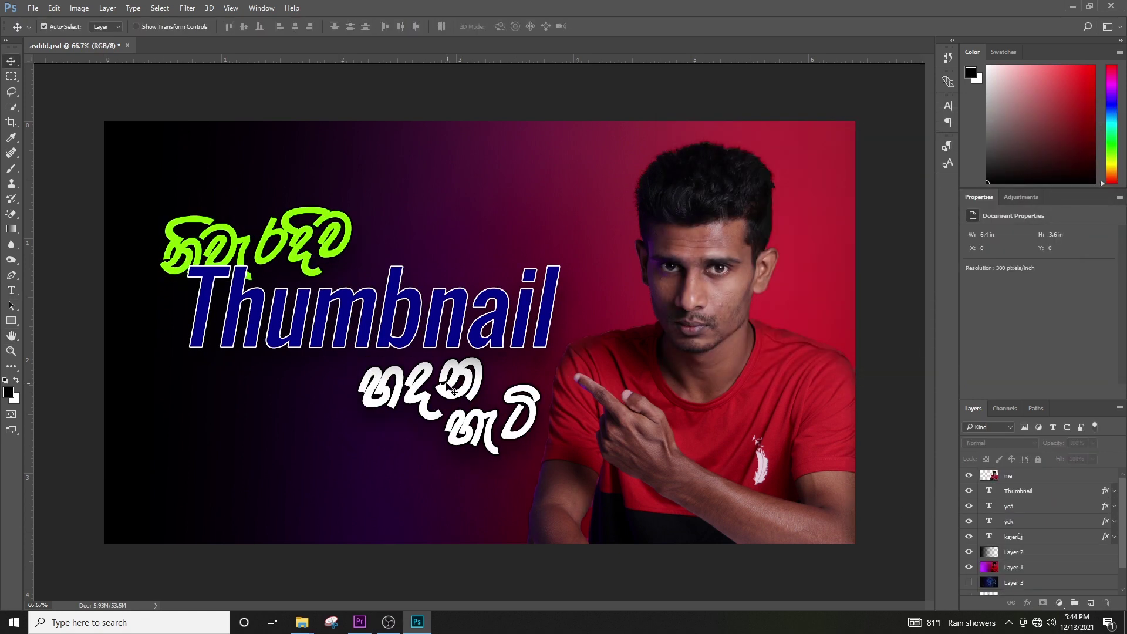
Convert the Thumbnail text layer to a smart object.
right_click(366, 323)
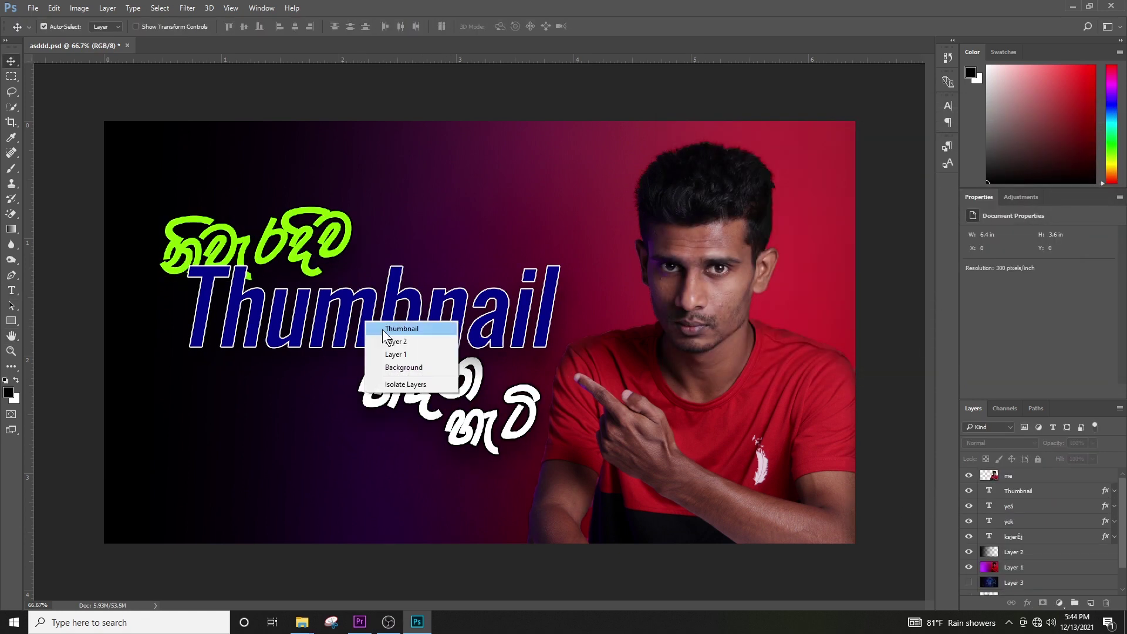
left_click(382, 326)
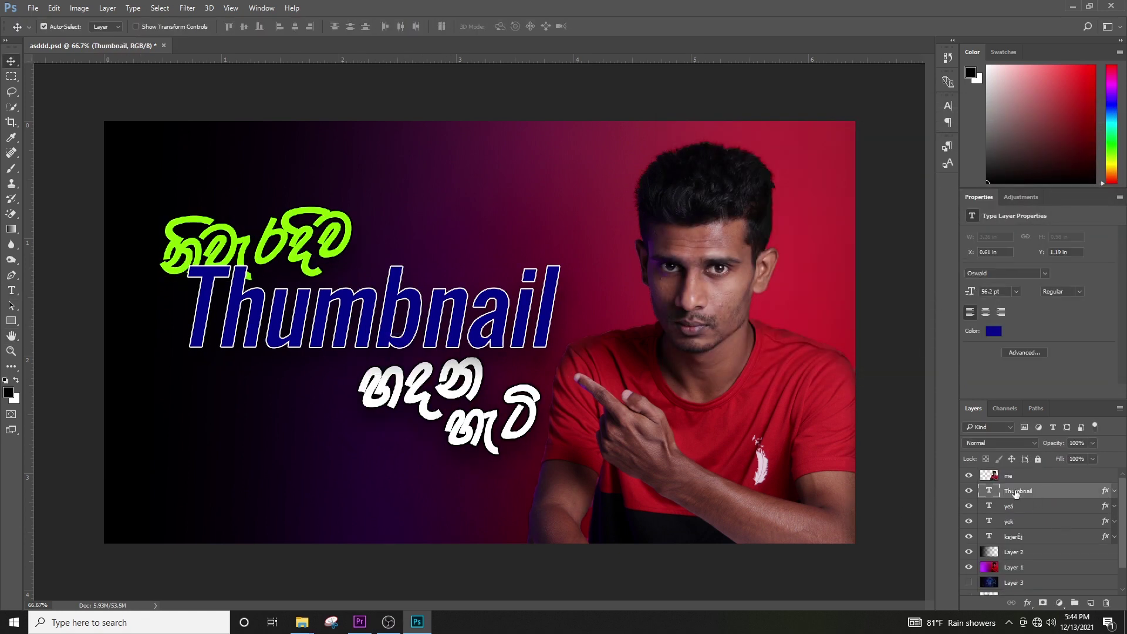
right_click(1044, 492)
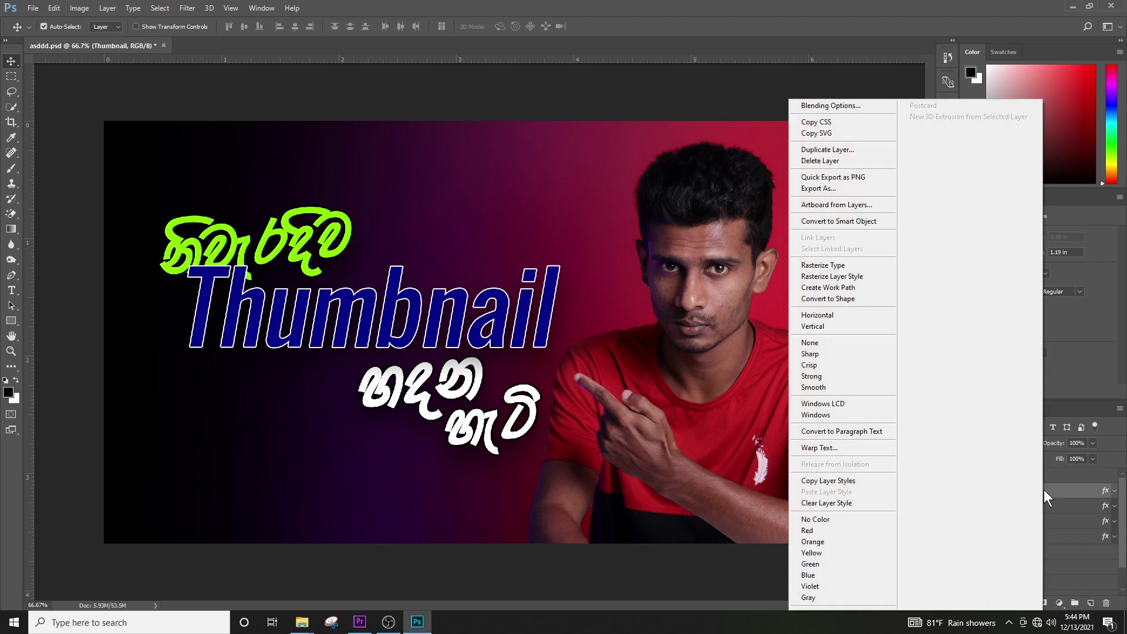
left_click(830, 223)
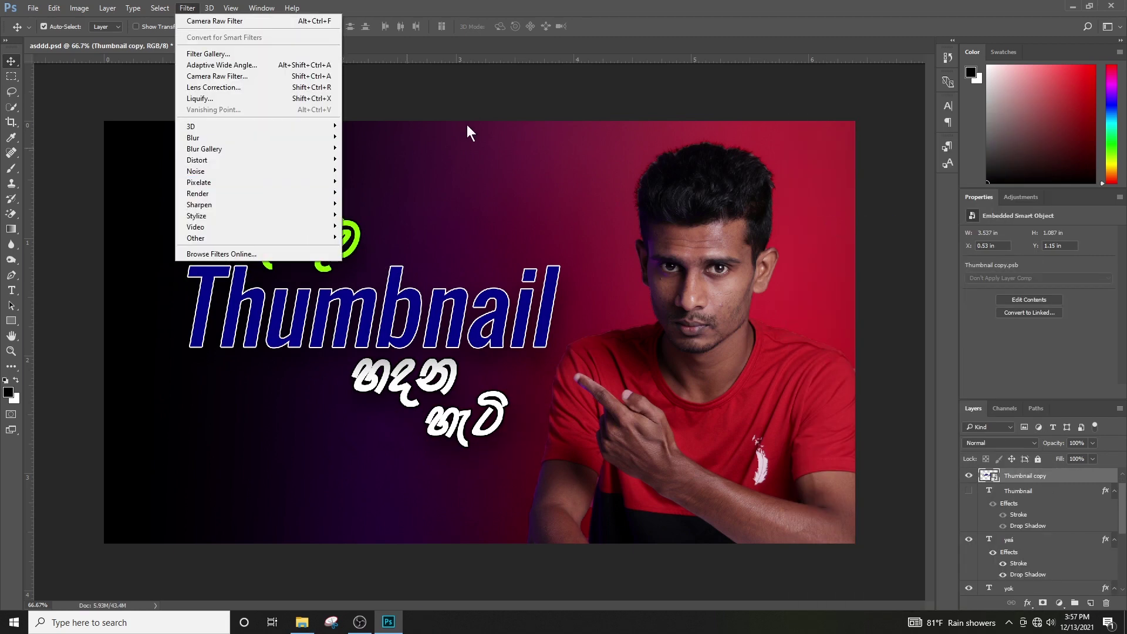
Apply a Movie Prime Lens Flare to the Thumbnail copy smart object near the word's last letters, and save the document.
left_click(187, 8)
left_click(187, 7)
mouse_move(276, 193)
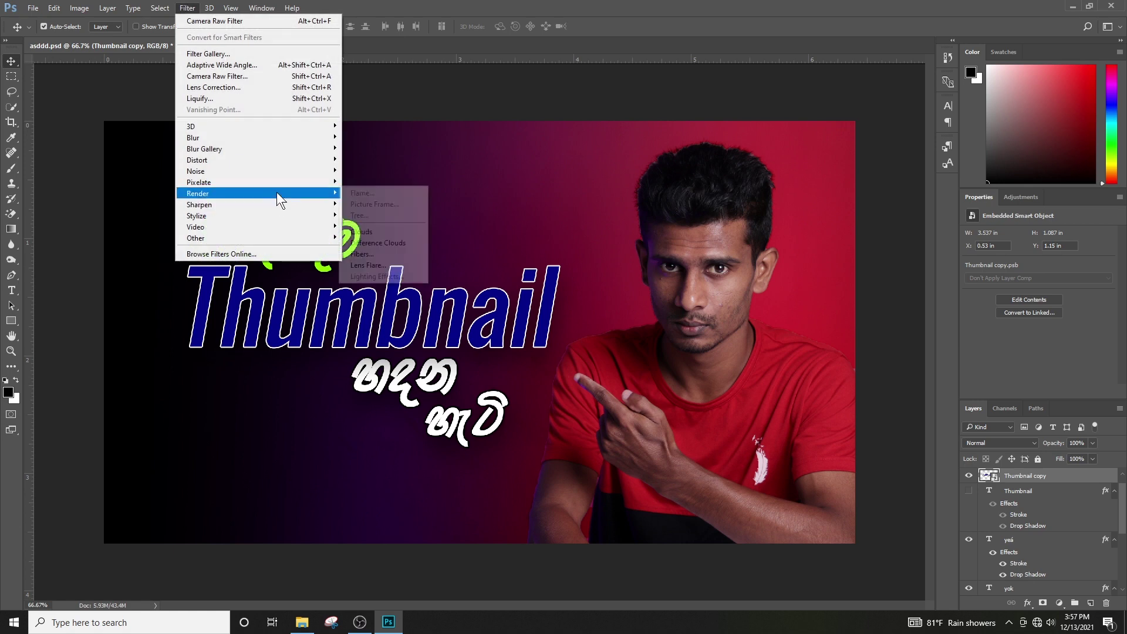
left_click(374, 264)
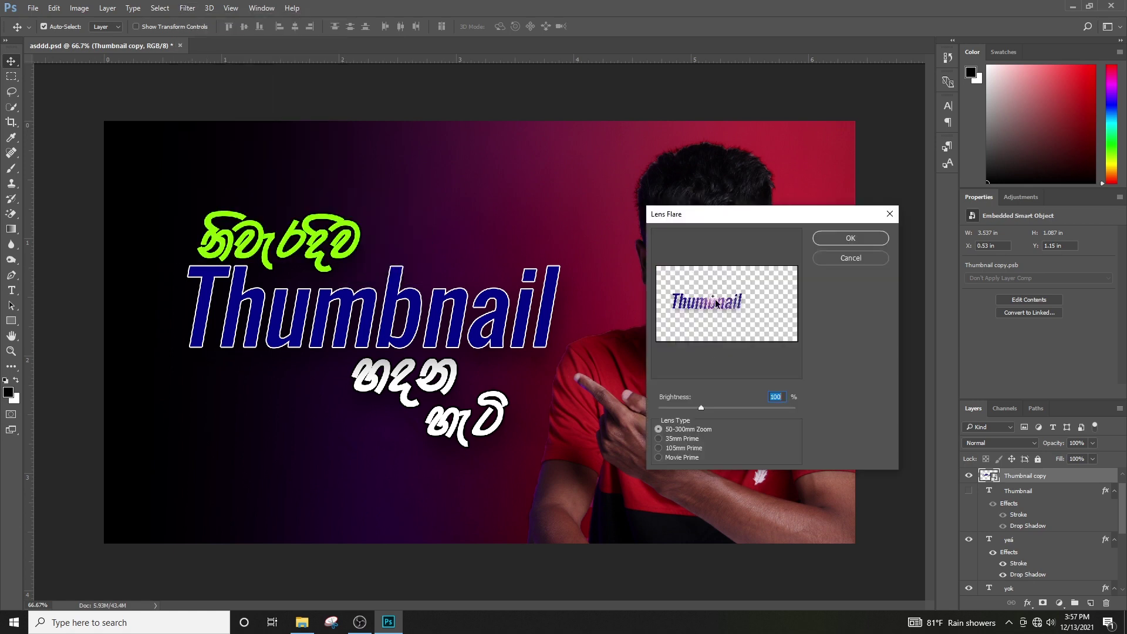
left_click_drag(713, 300, 725, 302)
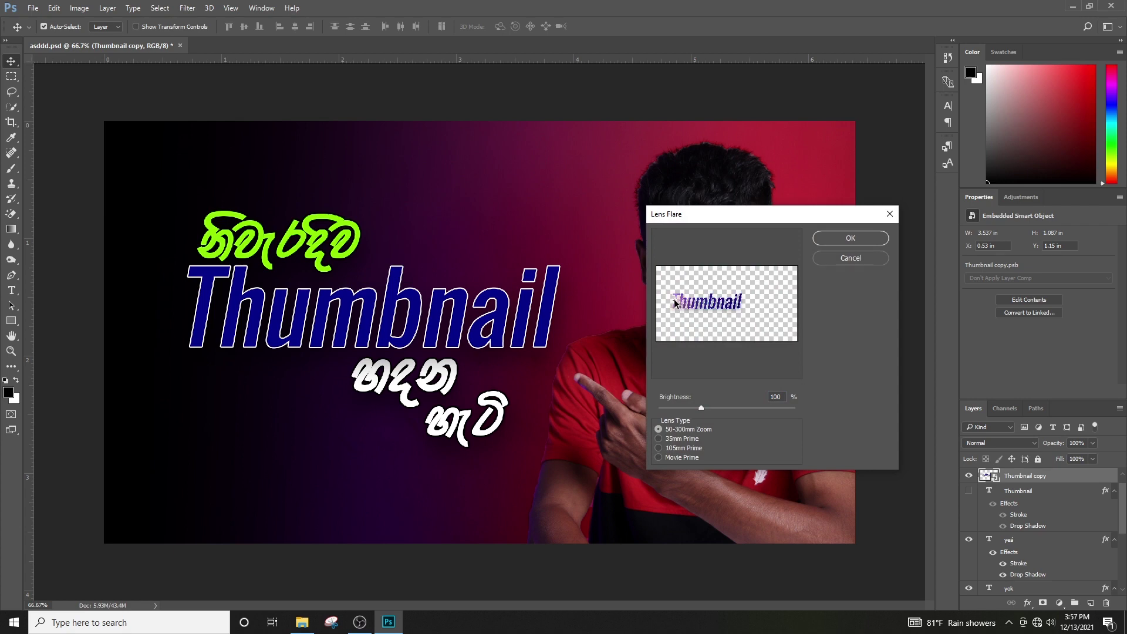
left_click_drag(671, 306, 713, 305)
left_click(678, 448)
left_click(673, 458)
left_click(836, 242)
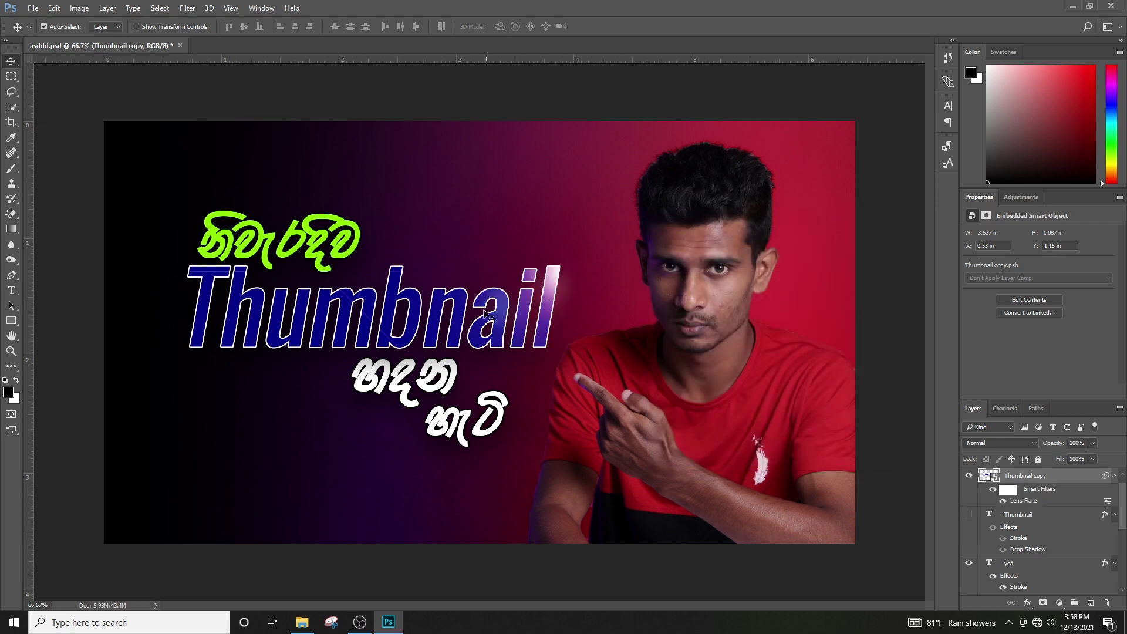
key("ctrl+s")
Nudge හැටි slightly up toward හදන, and shift both words a little to the left beneath Thumbnail.
left_click(324, 388)
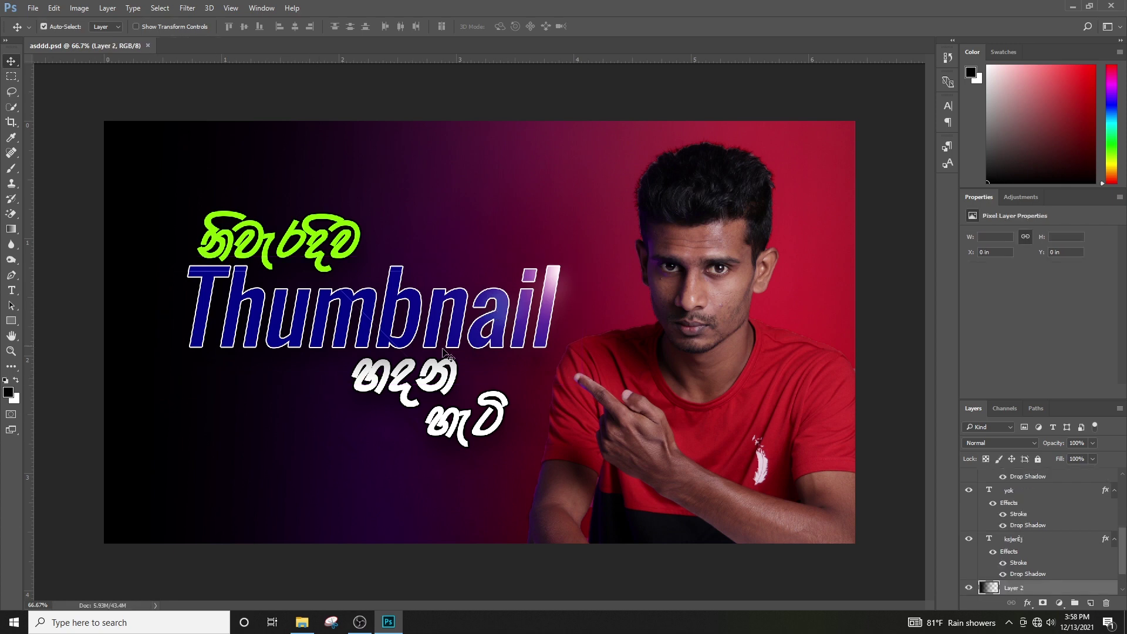
left_click_drag(452, 422, 453, 416)
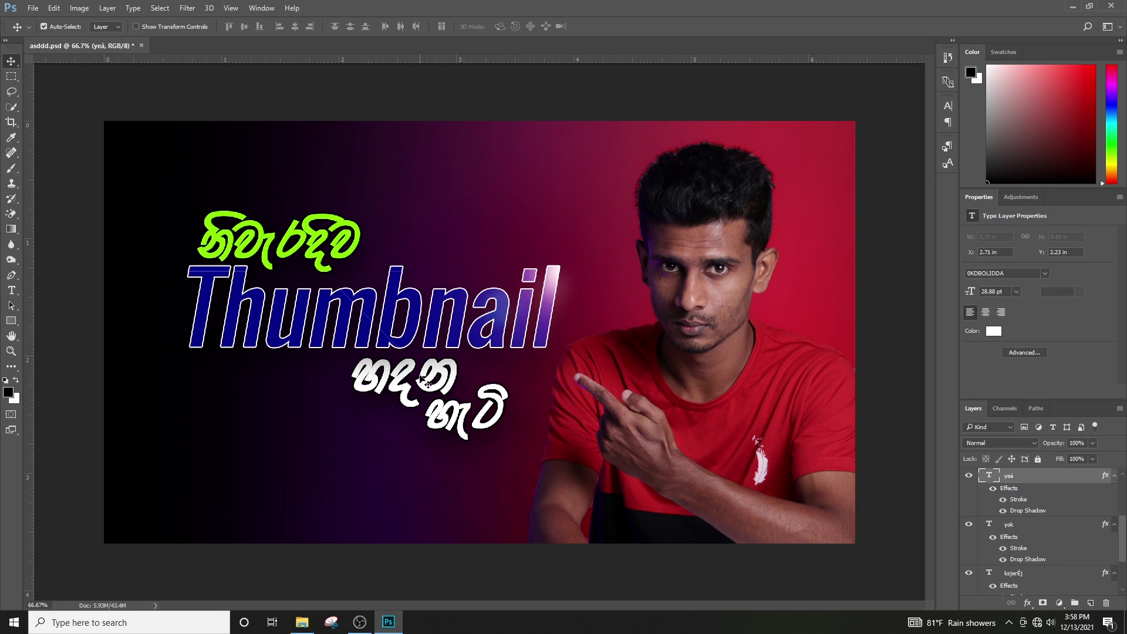
left_click_drag(473, 420, 445, 421)
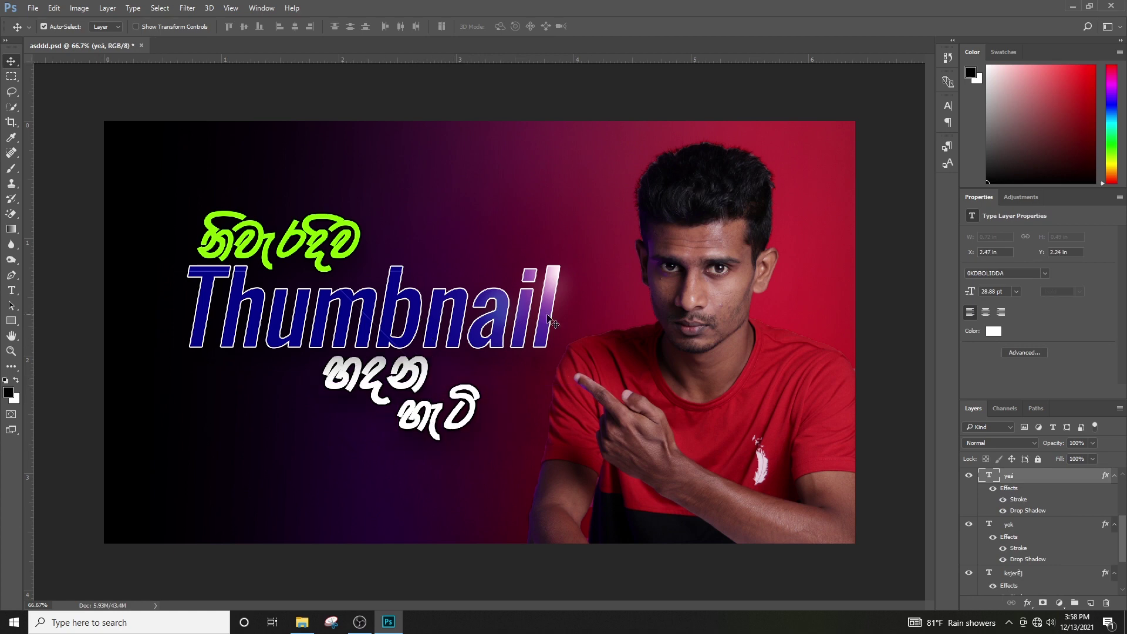
Collapse the layer effects and select the Thumbnail copy layer together with the three Sinhala text layers.
left_click(1115, 479)
left_click(1114, 500)
left_click(1114, 513)
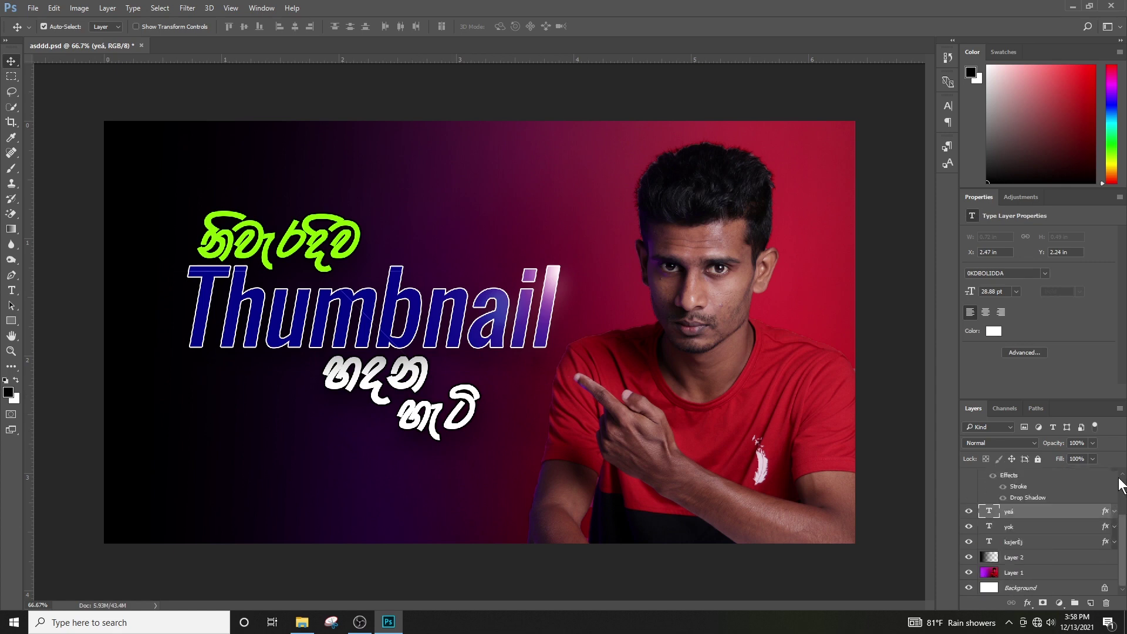
scroll(1118, 485, "up", 2)
left_click(1114, 523)
left_click(1114, 486)
left_click(1024, 493)
left_click(1018, 523, "ctrl")
left_click(1021, 537, "ctrl")
left_click(1024, 553, "ctrl")
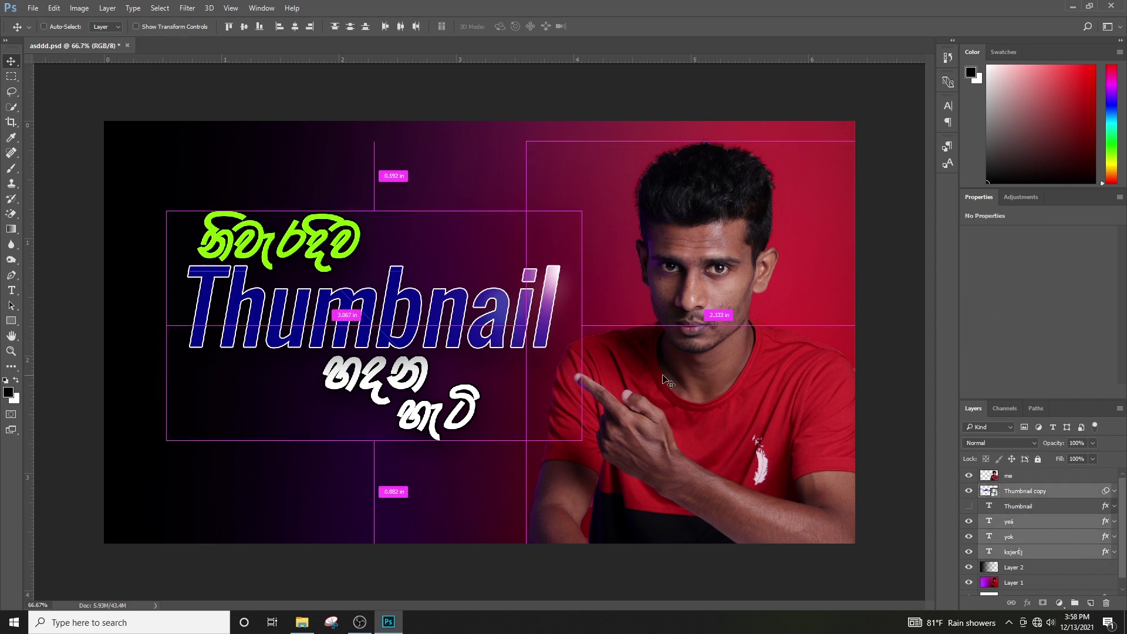
Scale the selected title layers to about 119%, shift them down and left, and rotate them to about -6.25°.
key("ctrl+t")
left_click(580, 243)
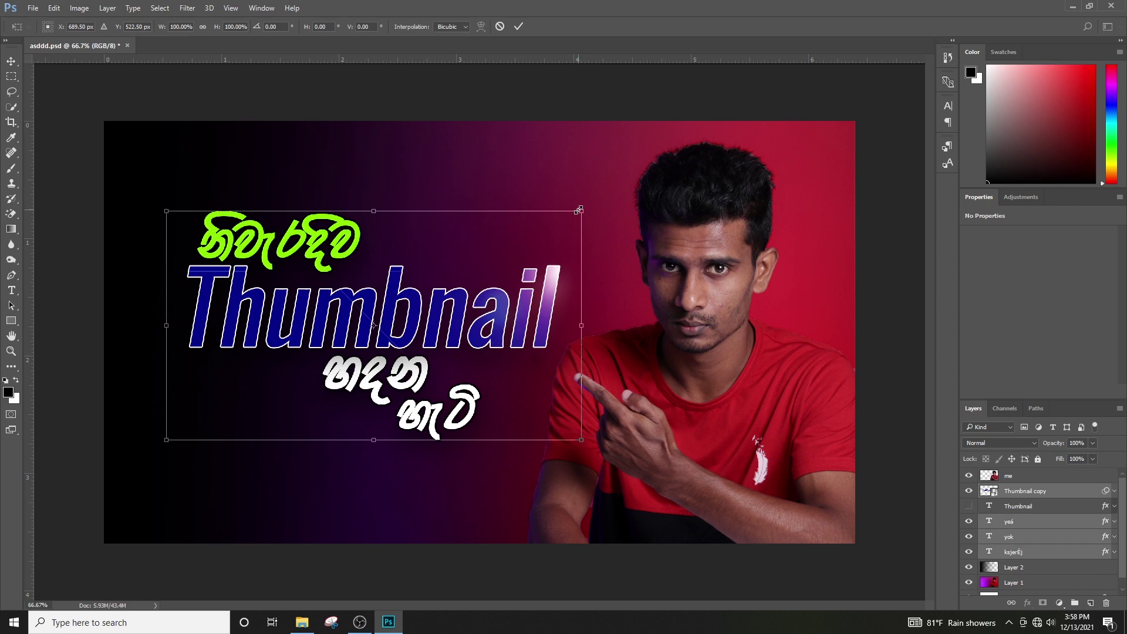
left_click_drag(579, 209, 661, 167)
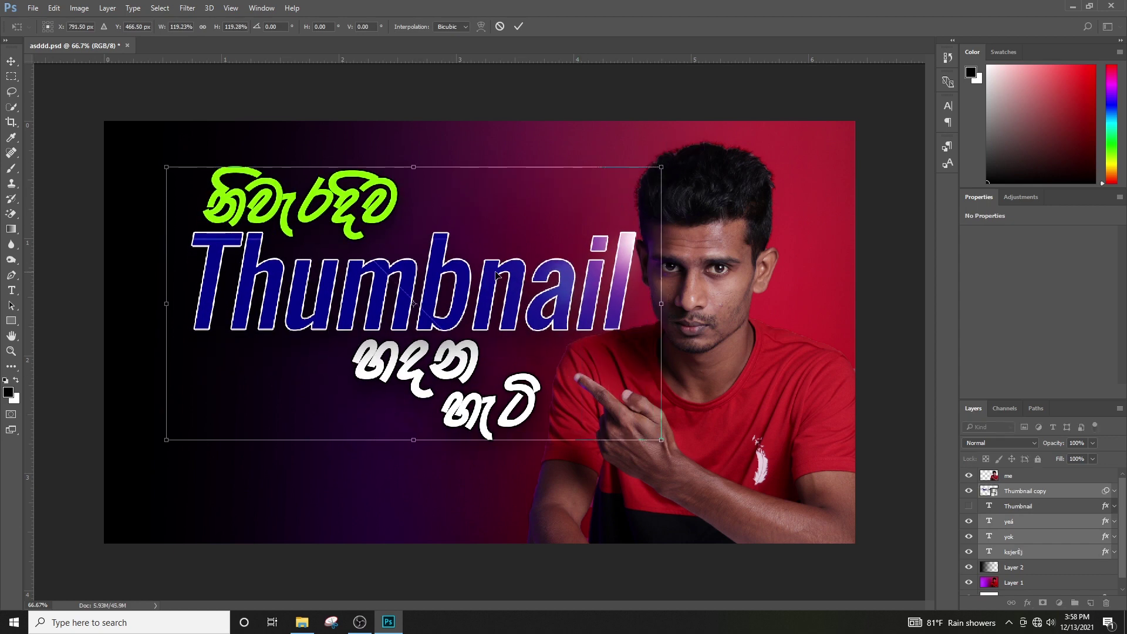
left_click_drag(492, 287, 456, 316)
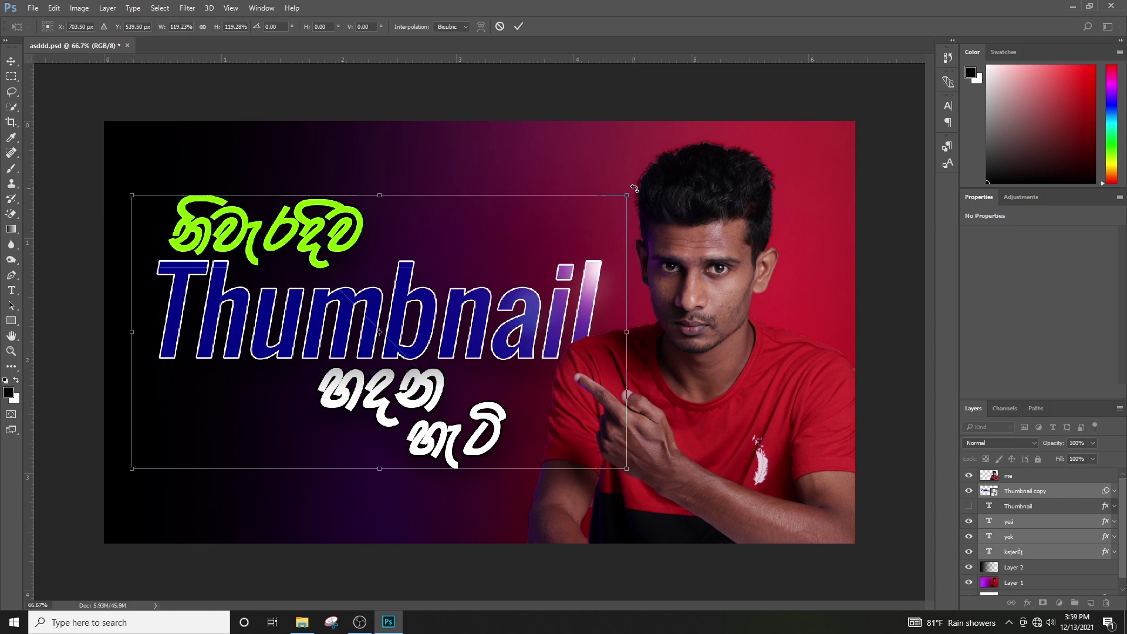
left_click_drag(634, 189, 614, 165)
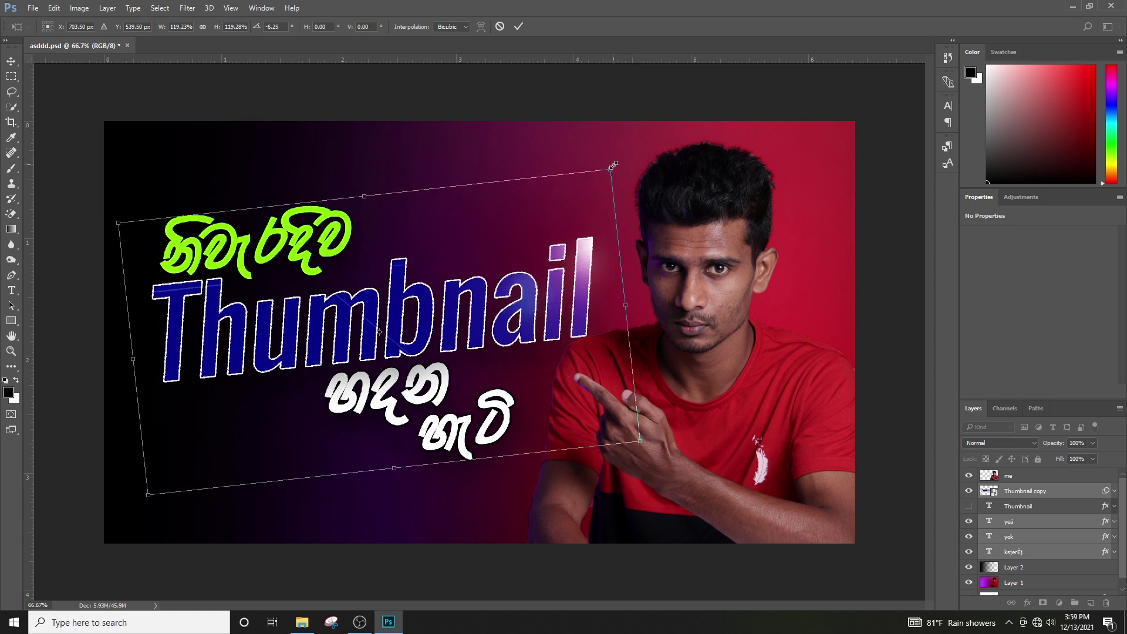
key("Return")
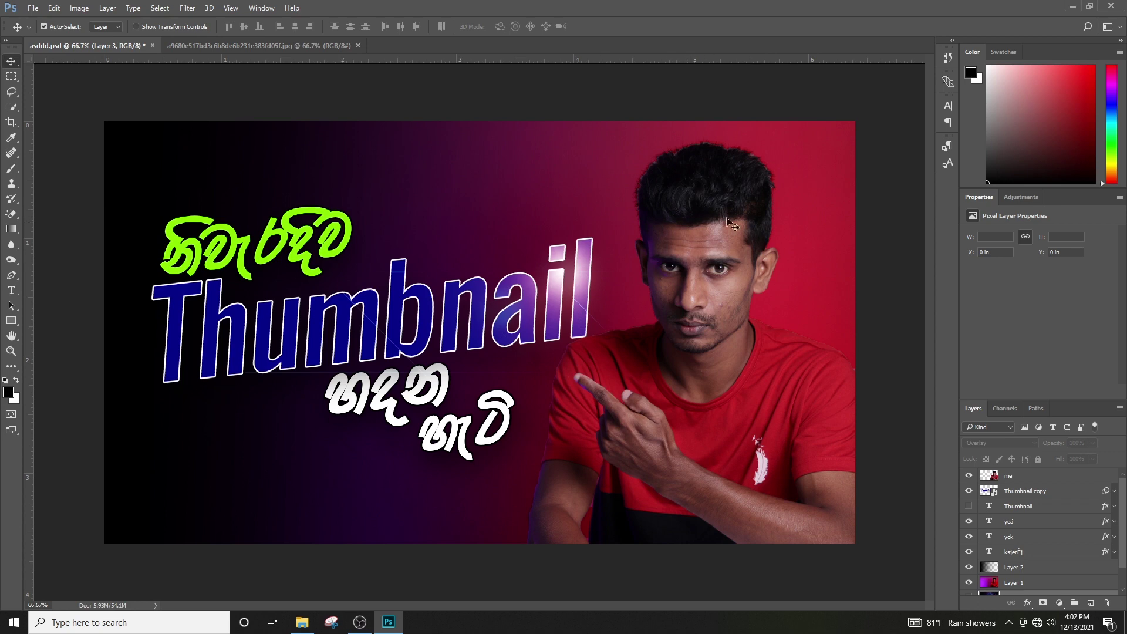
Select the man's layer, briefly switch to the toning tool, save the document, and return to the Move tool.
left_click(991, 477)
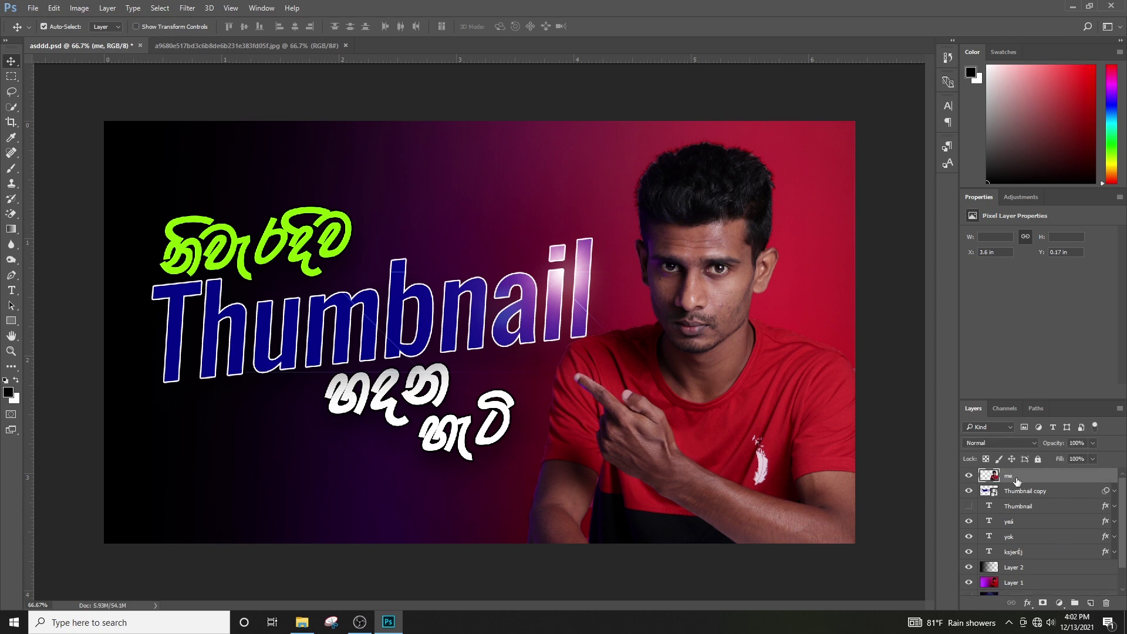
left_click(10, 260)
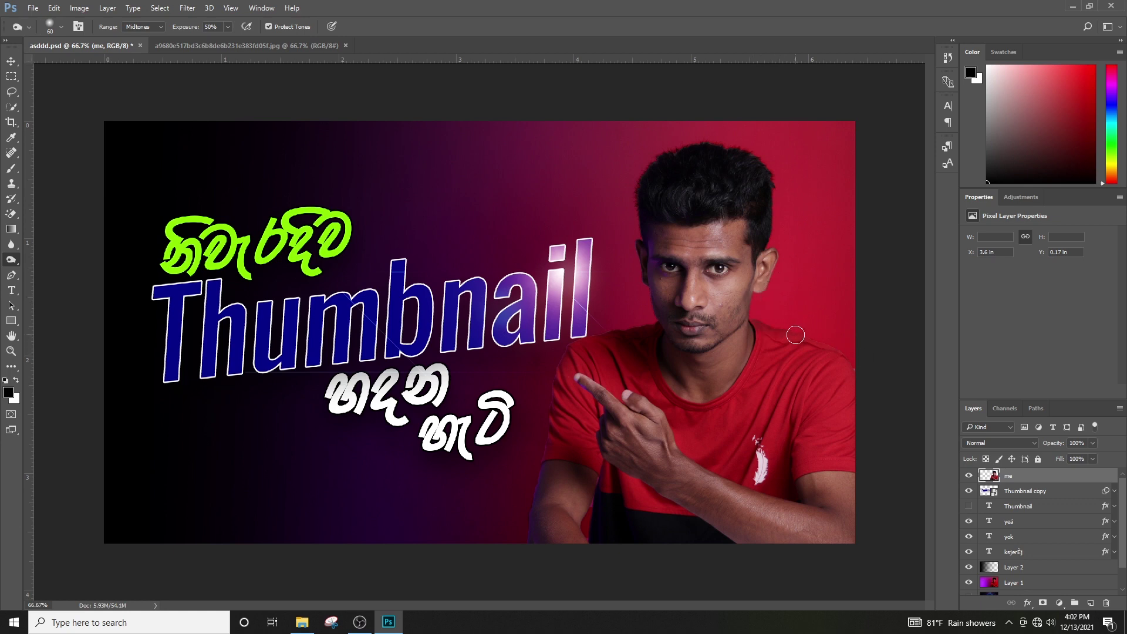
key("ctrl+s")
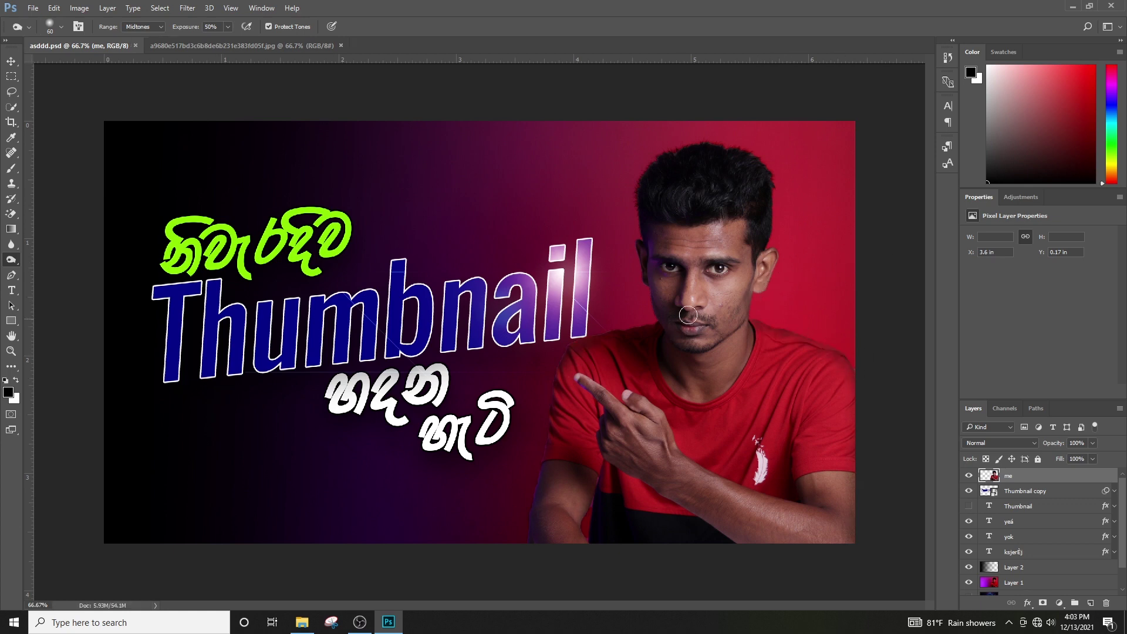
left_click(12, 61)
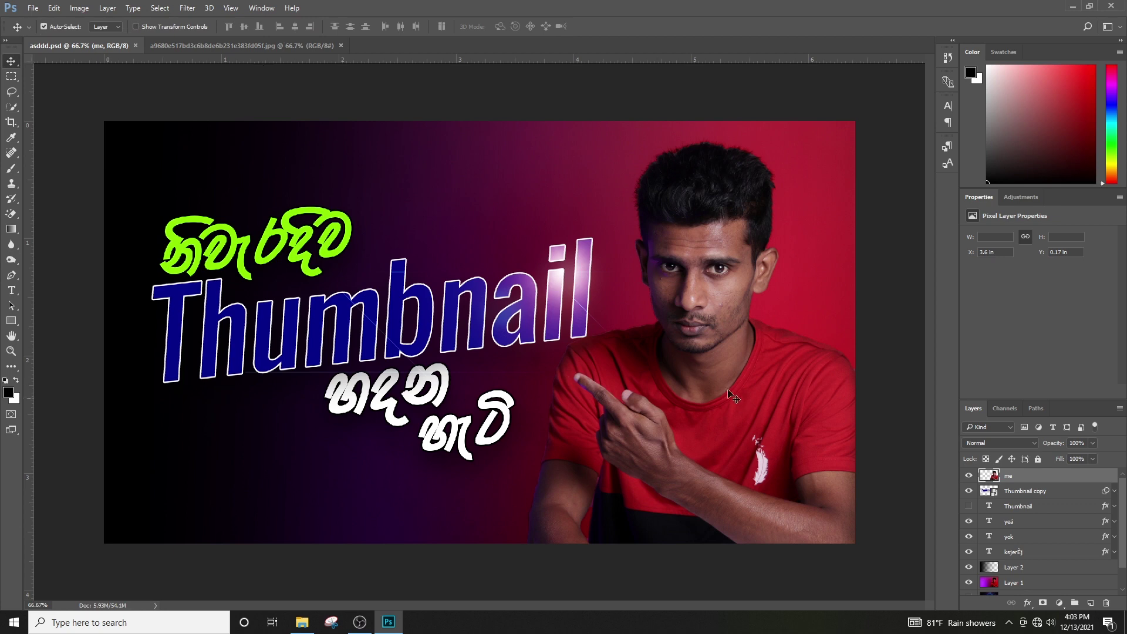